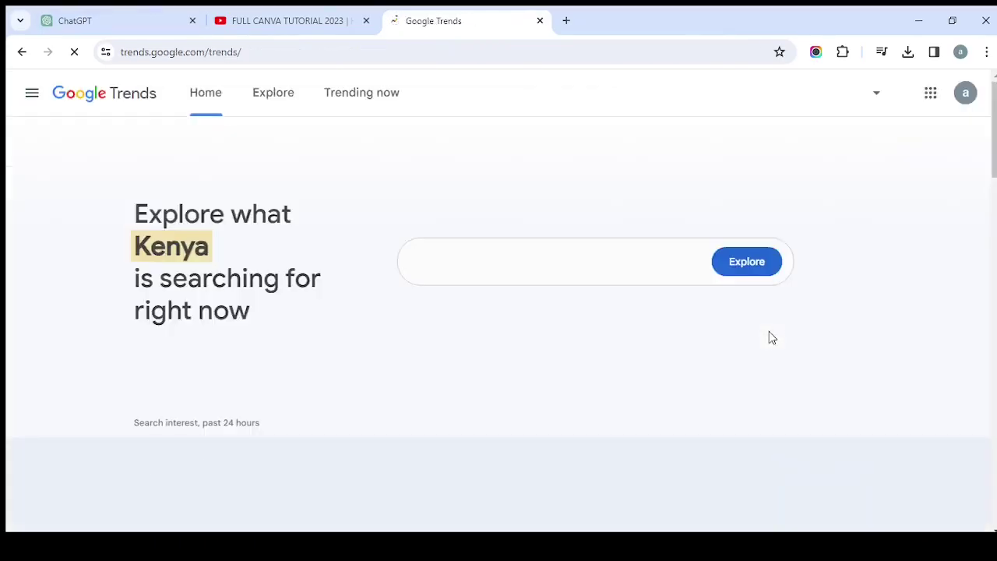
# Explore the search trend for the suggested keyword Christmas and open the field for adding a comparison term.
pyautogui.click(573, 258)
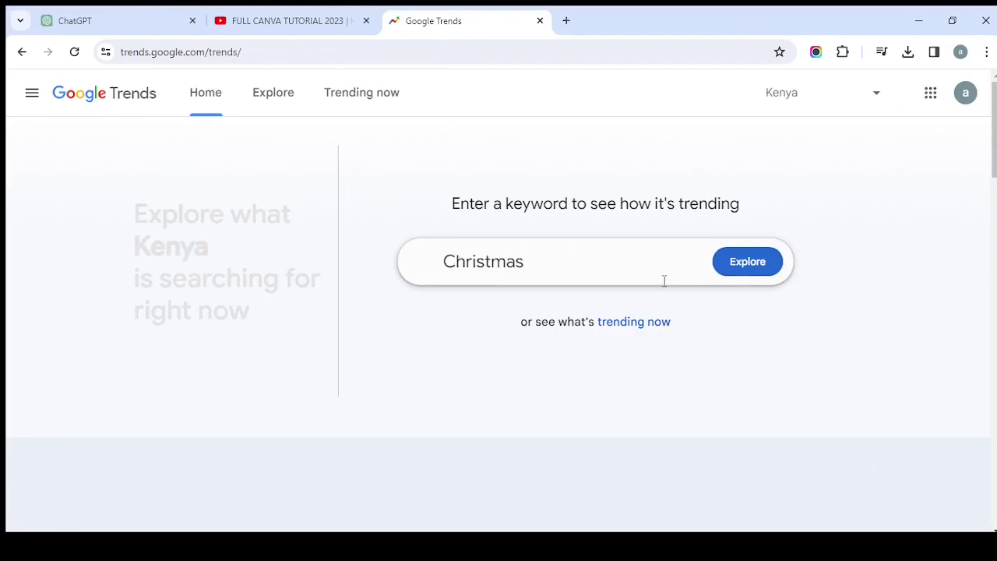
pyautogui.click(750, 263)
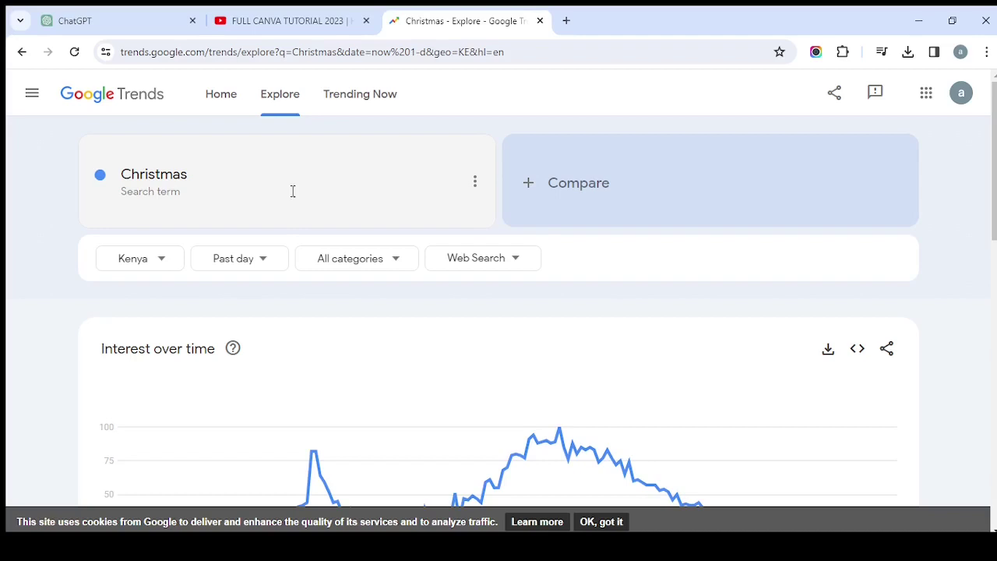
pyautogui.click(532, 189)
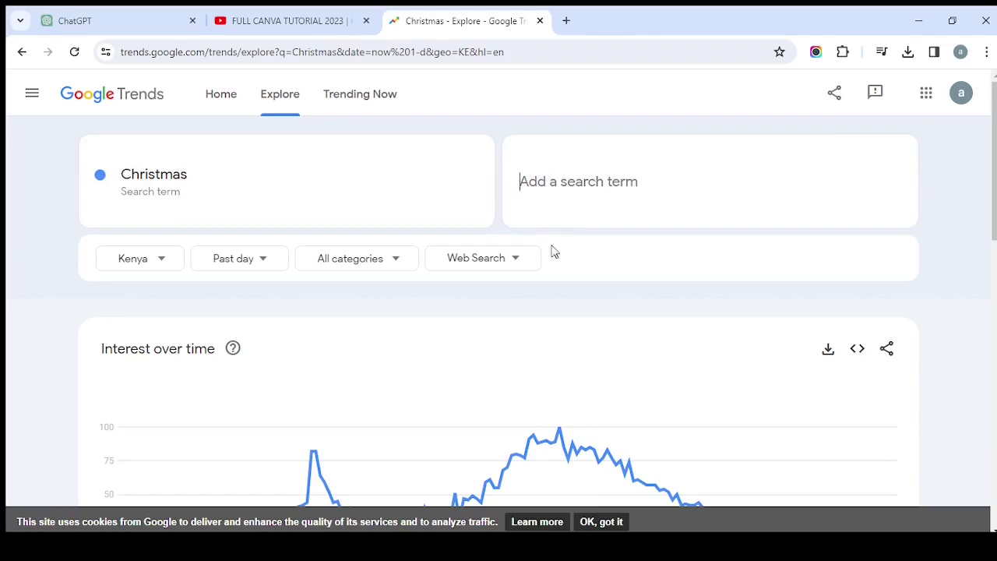
# Switch the related topics list for Christmas from rising to top topics.
pyautogui.scroll(-5, 536, 270)
pyautogui.scroll(-2, 537, 270)
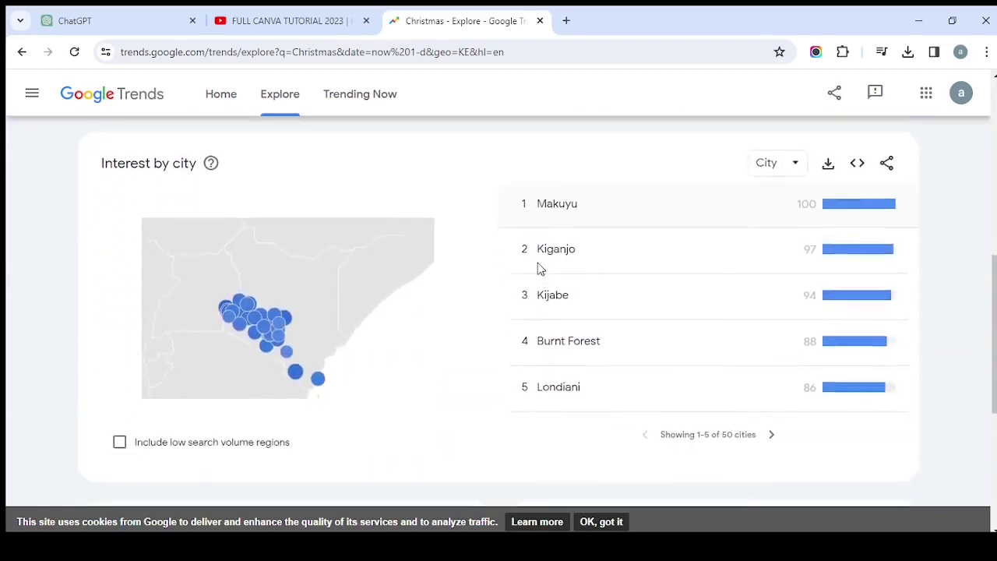
pyautogui.scroll(1, 538, 265)
pyautogui.scroll(-1, 539, 264)
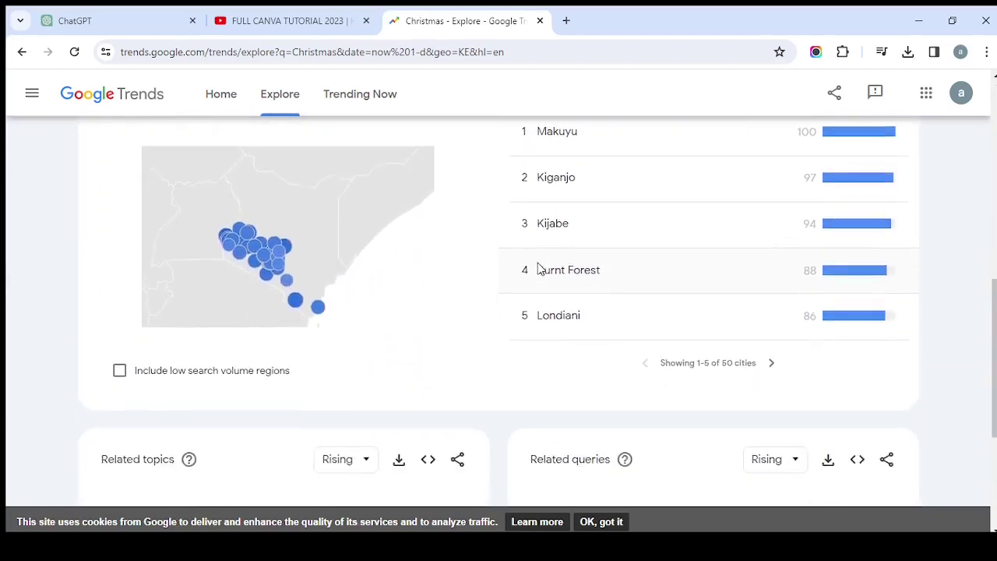
pyautogui.scroll(-3, 296, 260)
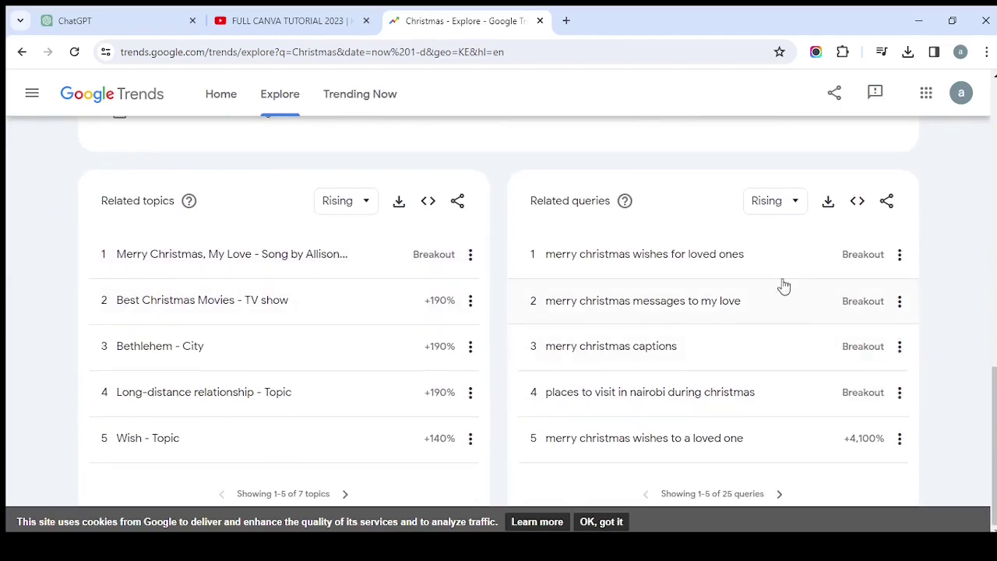
pyautogui.click(366, 206)
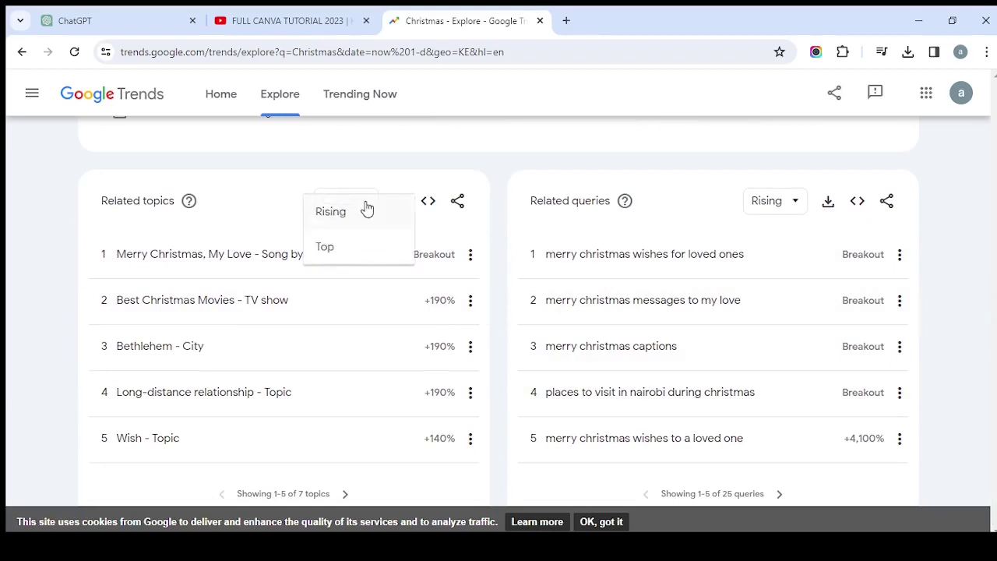
pyautogui.click(346, 249)
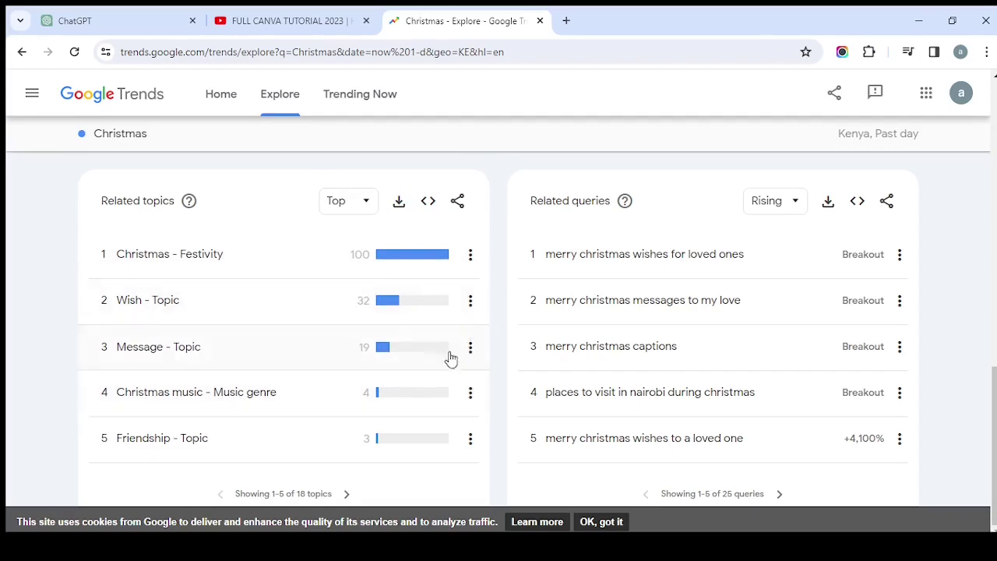
# Filter the Christmas trend results to the region Kenya and the past 90 days.
pyautogui.scroll(6, 514, 312)
pyautogui.scroll(5, 599, 215)
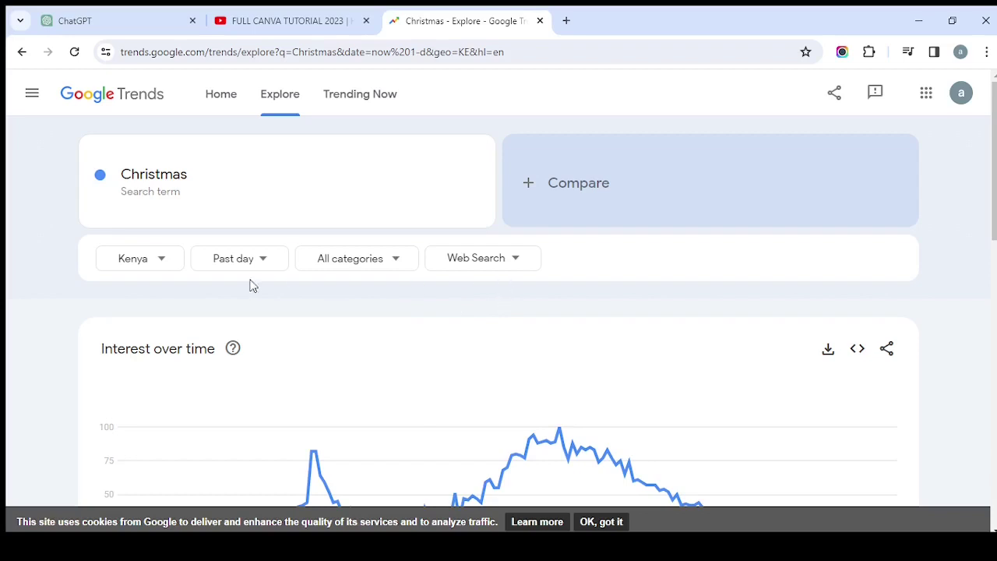
pyautogui.click(161, 264)
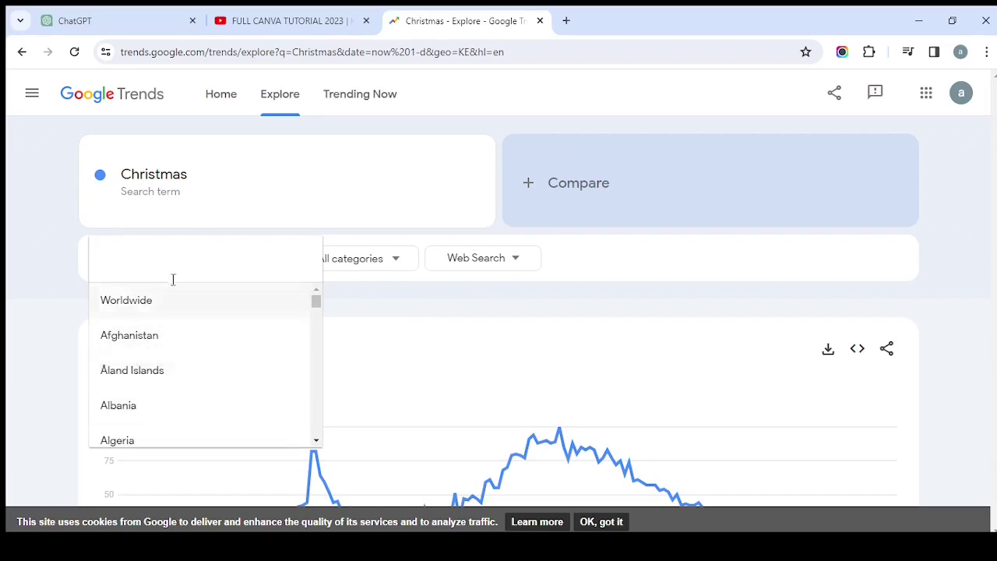
pyautogui.write('keny')
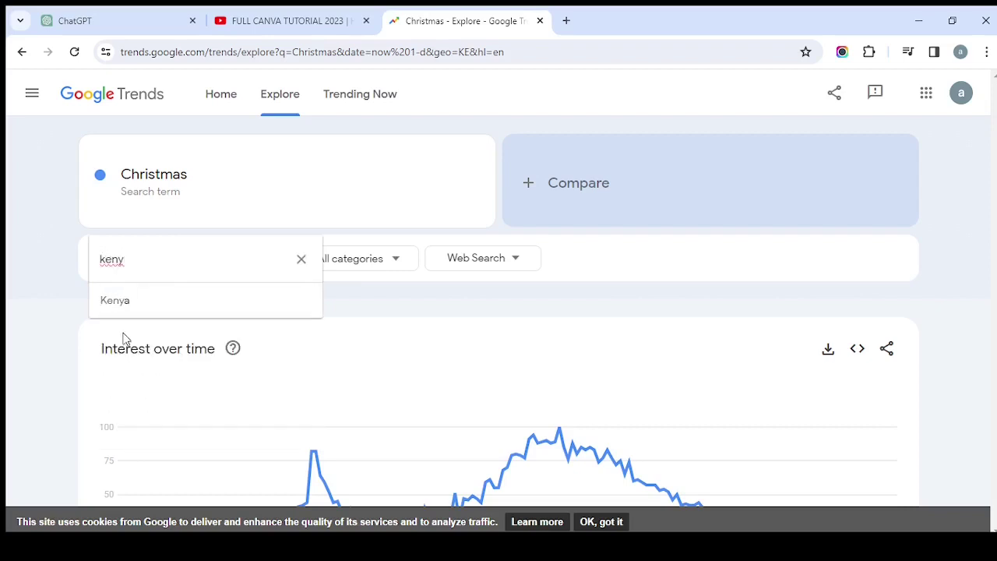
pyautogui.click(157, 304)
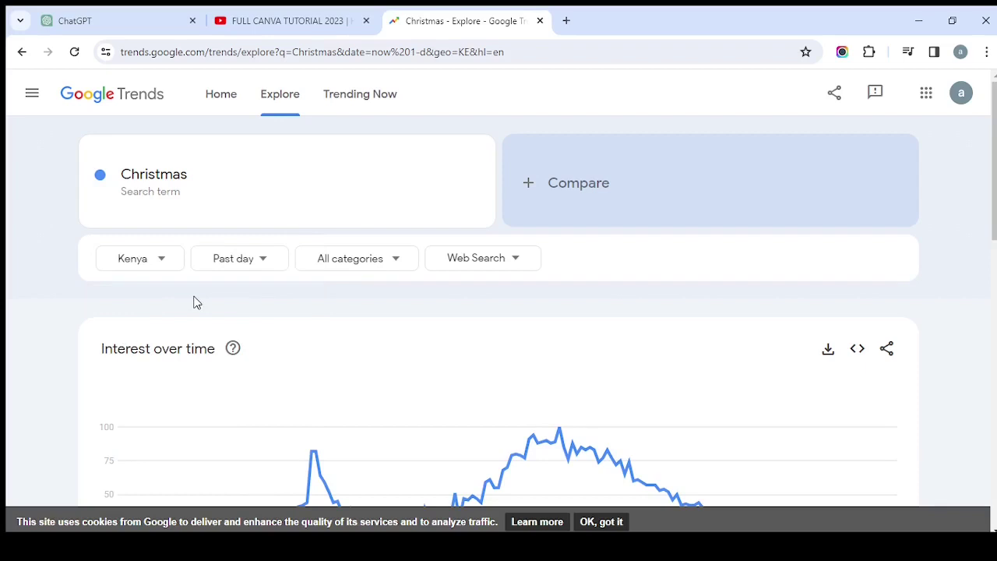
pyautogui.click(263, 264)
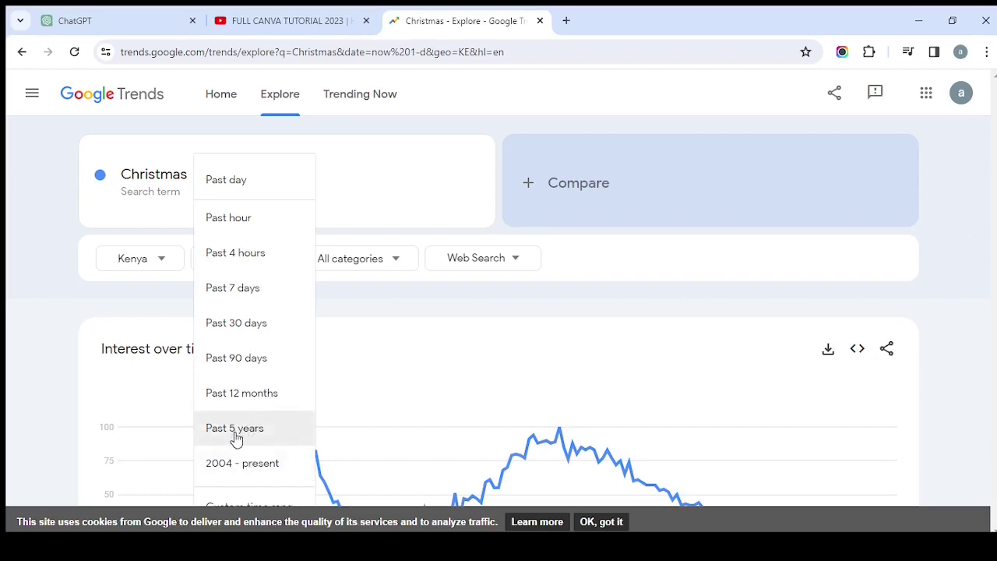
pyautogui.click(255, 362)
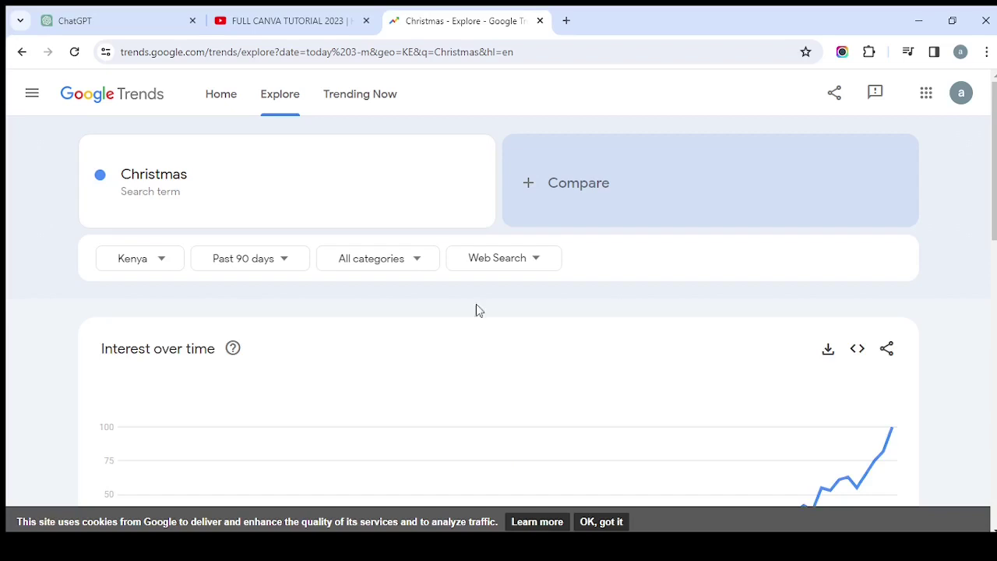
# Examine how interest in Christmas develops over the 90-day chart, checking the values at individual dates.
pyautogui.scroll(-2, 362, 309)
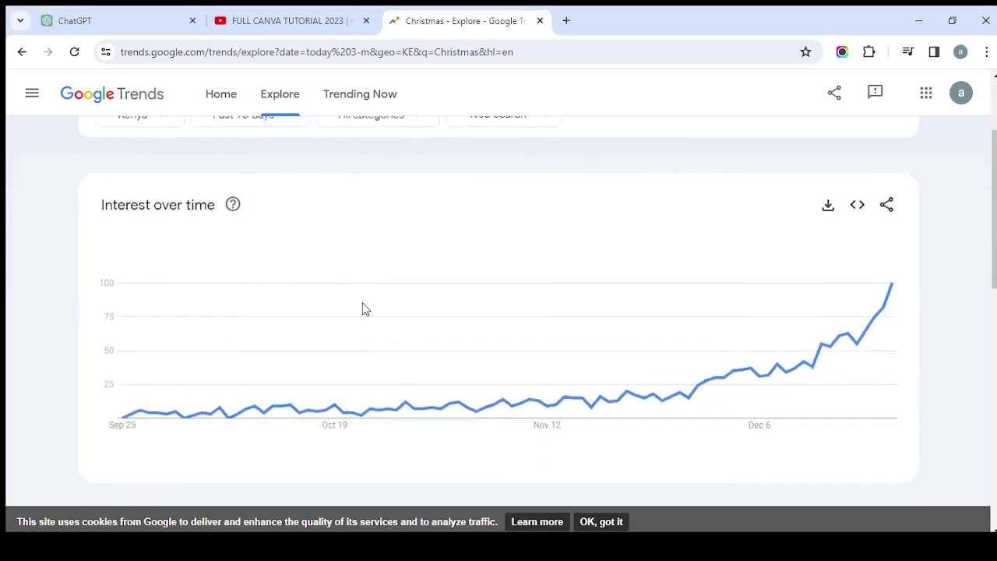
pyautogui.scroll(-1, 362, 307)
pyautogui.scroll(1, 363, 307)
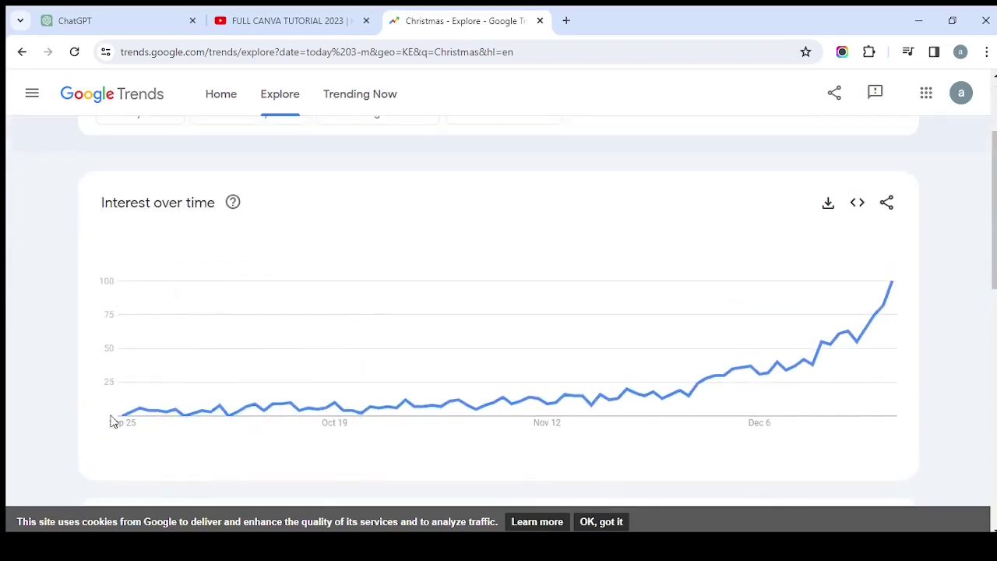
pyautogui.moveTo(142, 416)
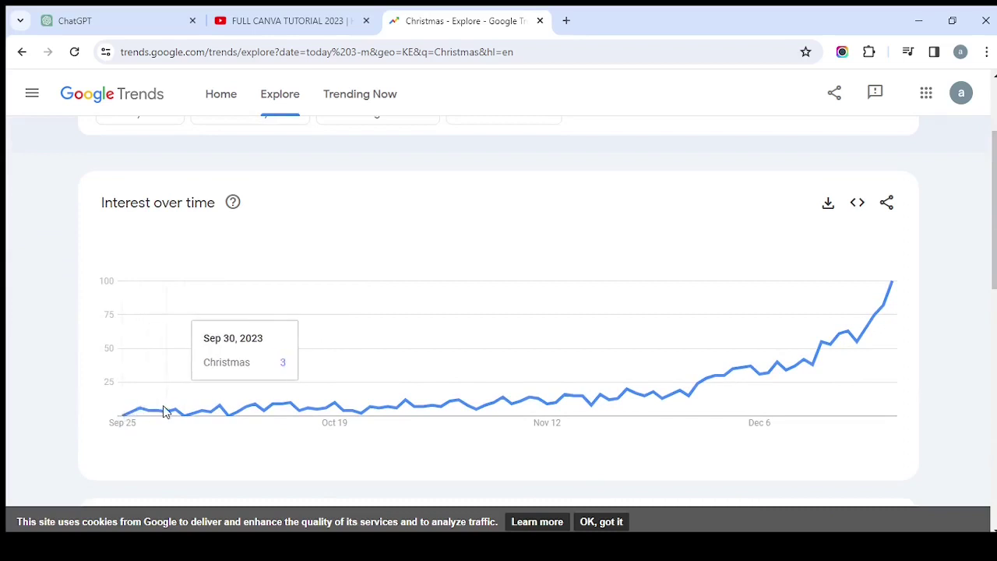
pyautogui.scroll(2, 318, 349)
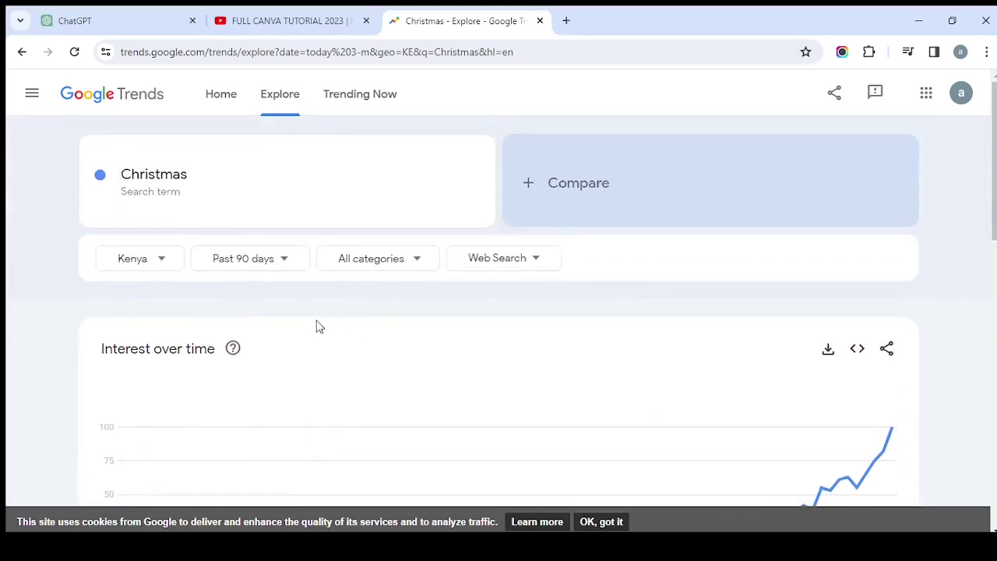
pyautogui.scroll(-4, 296, 334)
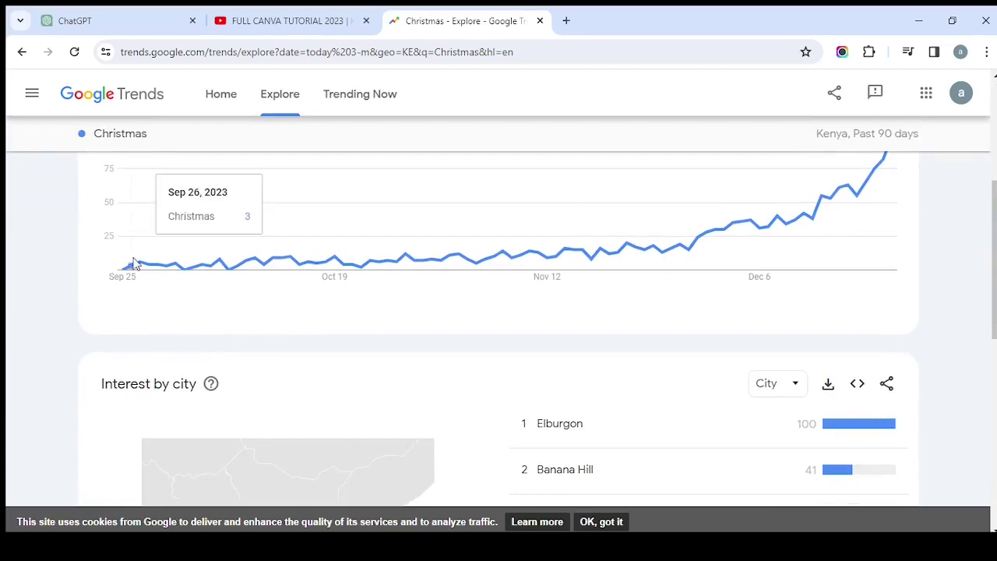
pyautogui.moveTo(220, 269)
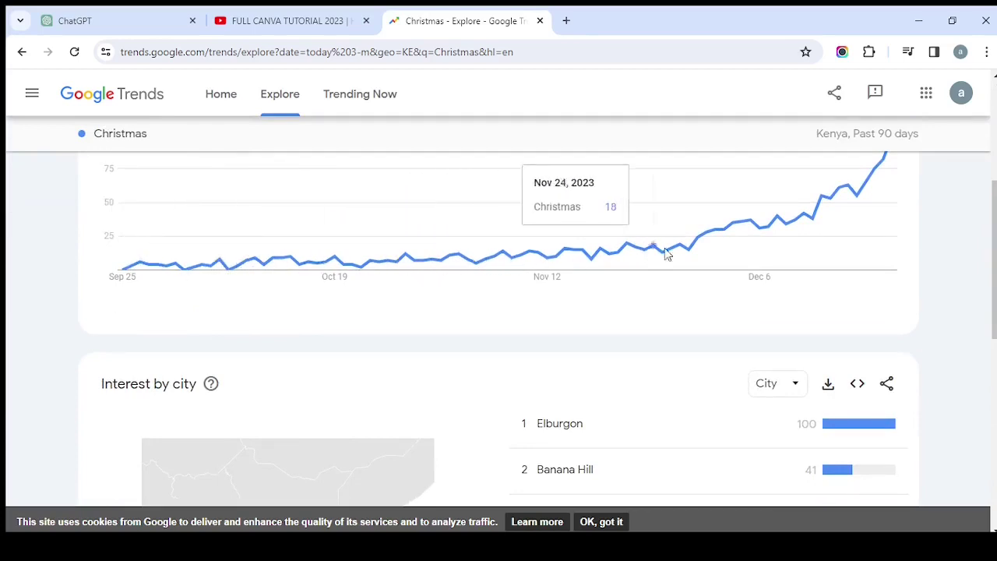
pyautogui.scroll(2, 688, 322)
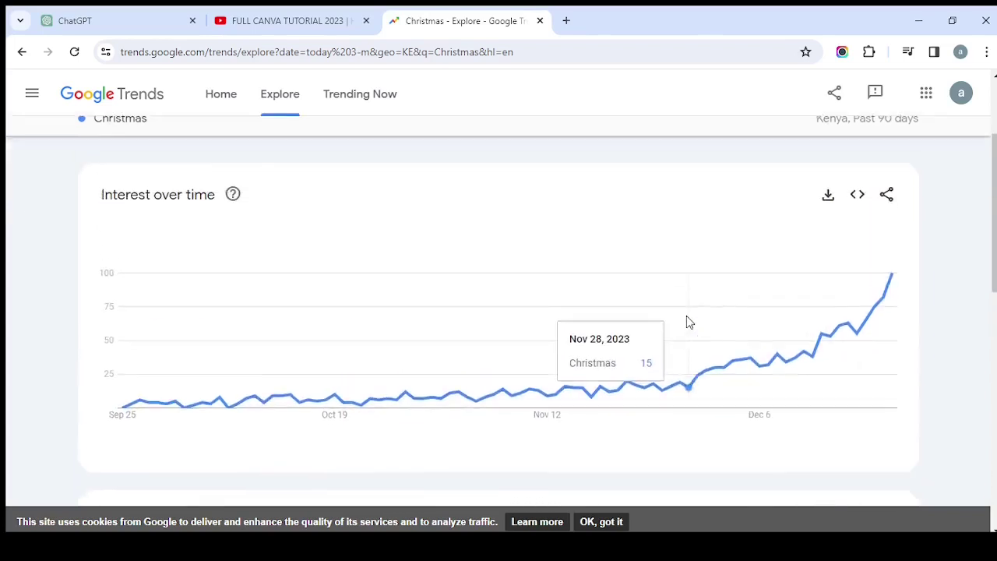
pyautogui.scroll(1, 685, 319)
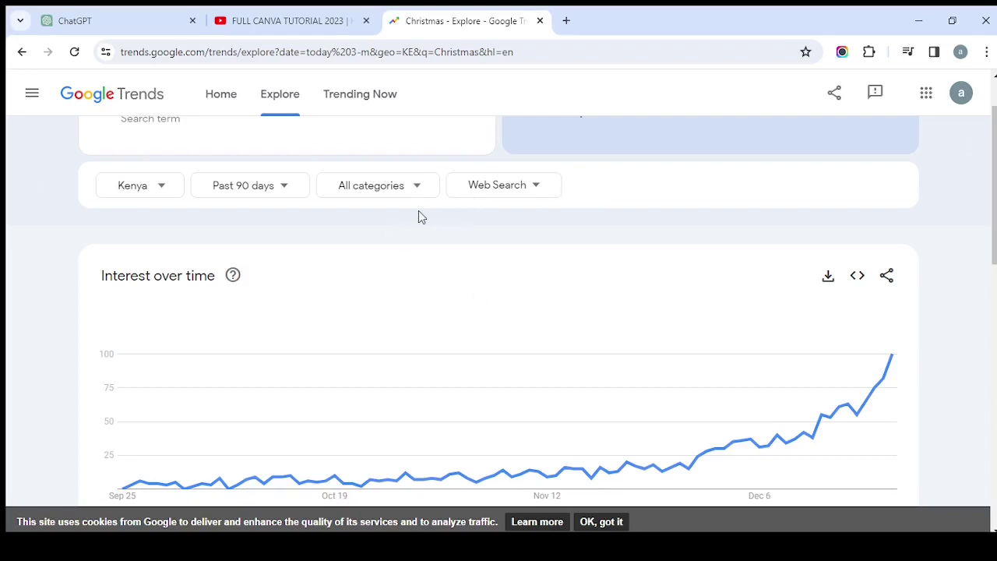
# Replace the search term Christmas with smartphones, choosing the plain search term suggestion.
pyautogui.scroll(1, 408, 241)
pyautogui.click(192, 173)
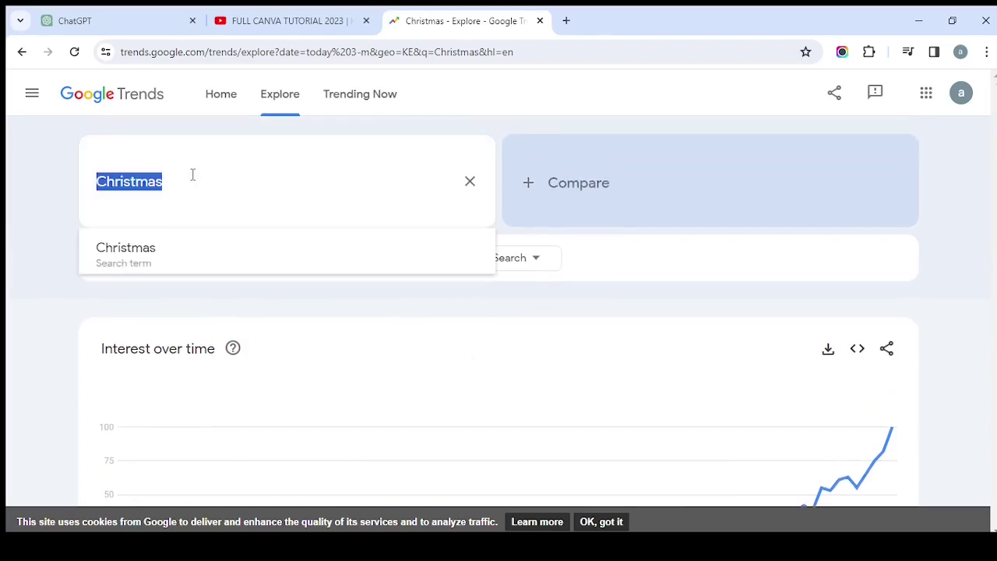
pyautogui.click(180, 185)
pyautogui.moveTo(181, 188); pyautogui.dragTo(67, 193)
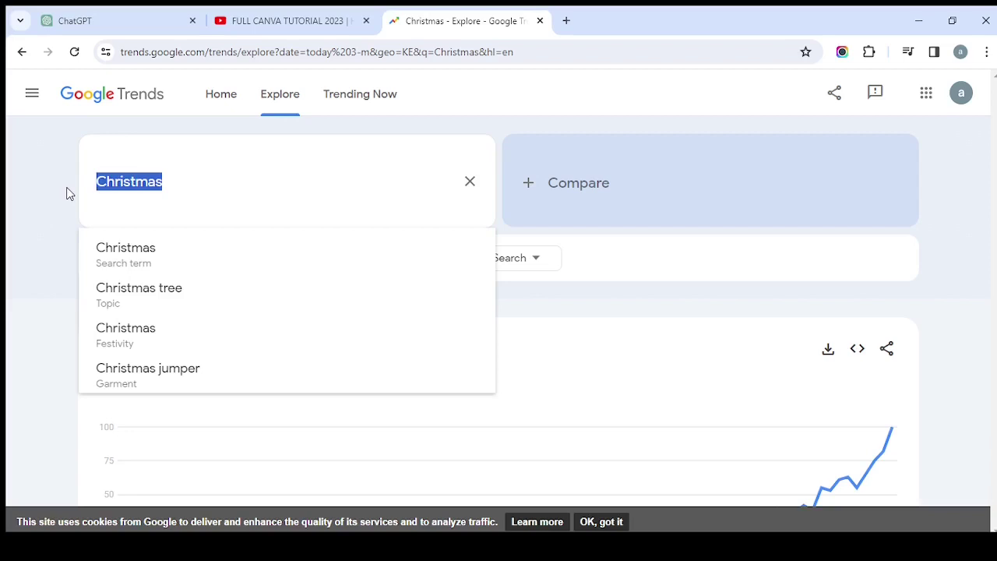
pyautogui.write('sma')
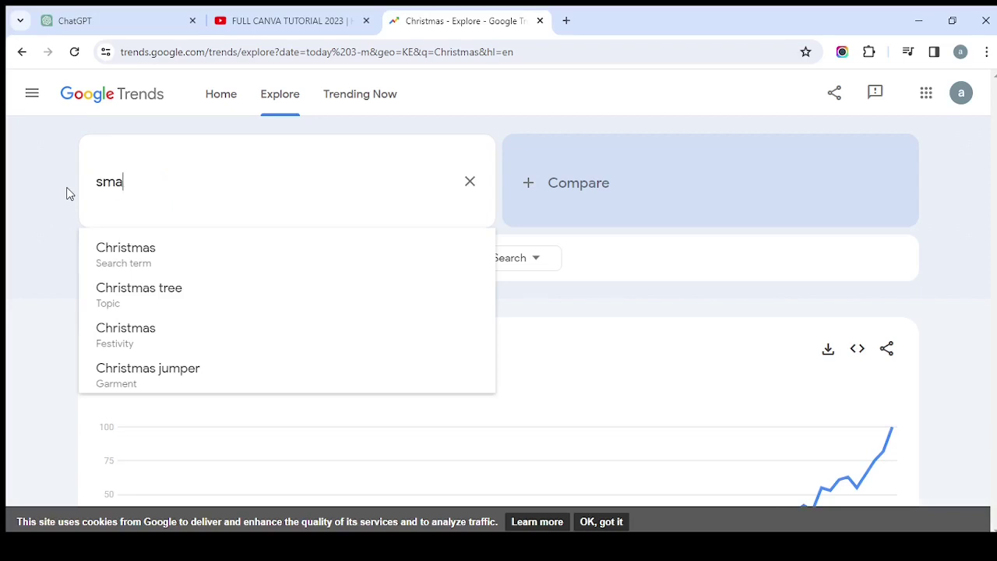
pyautogui.write('rtp')
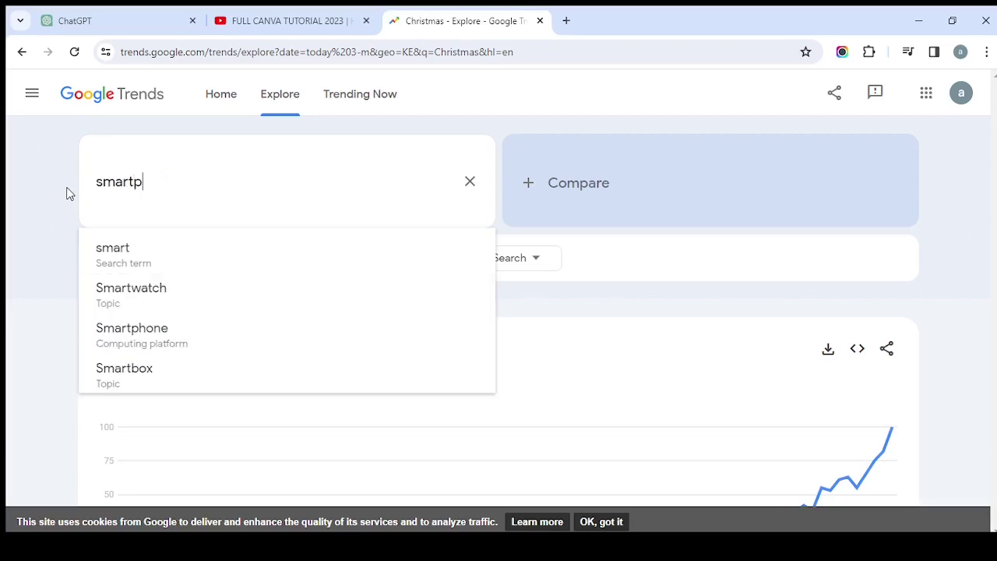
pyautogui.write('hones')
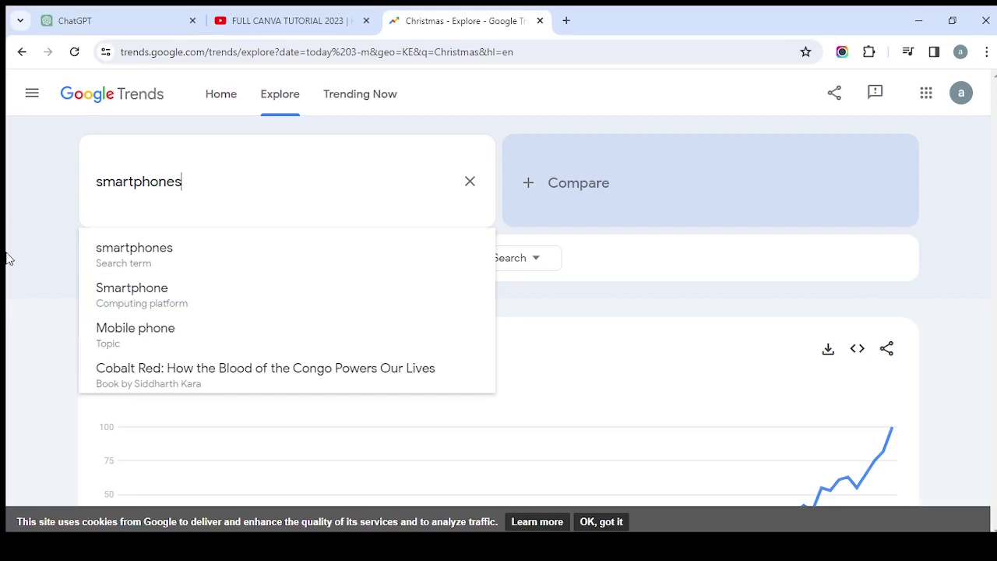
pyautogui.click(156, 264)
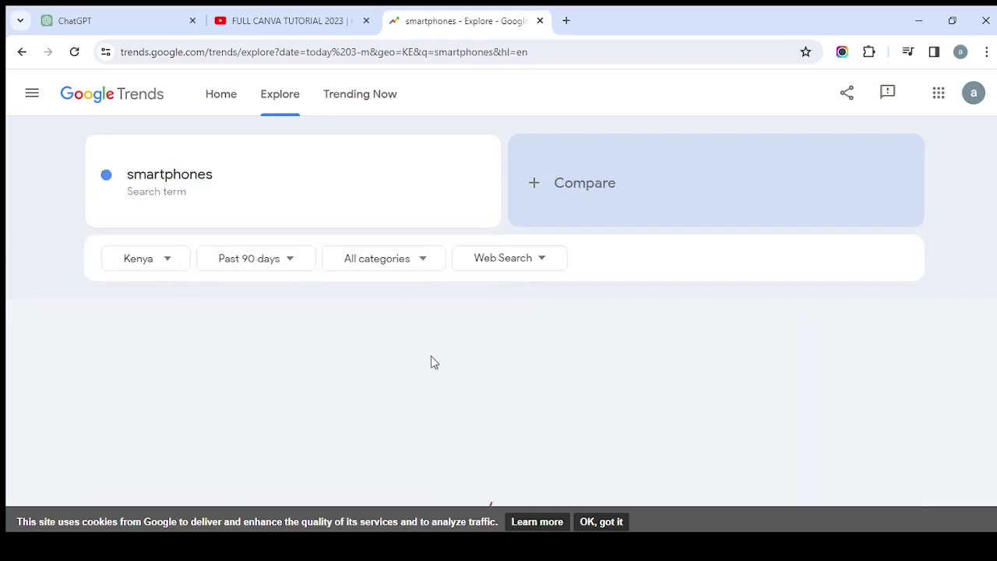
# Examine the interest over time chart and the interest by city ranking for smartphones.
pyautogui.scroll(-3, 386, 354)
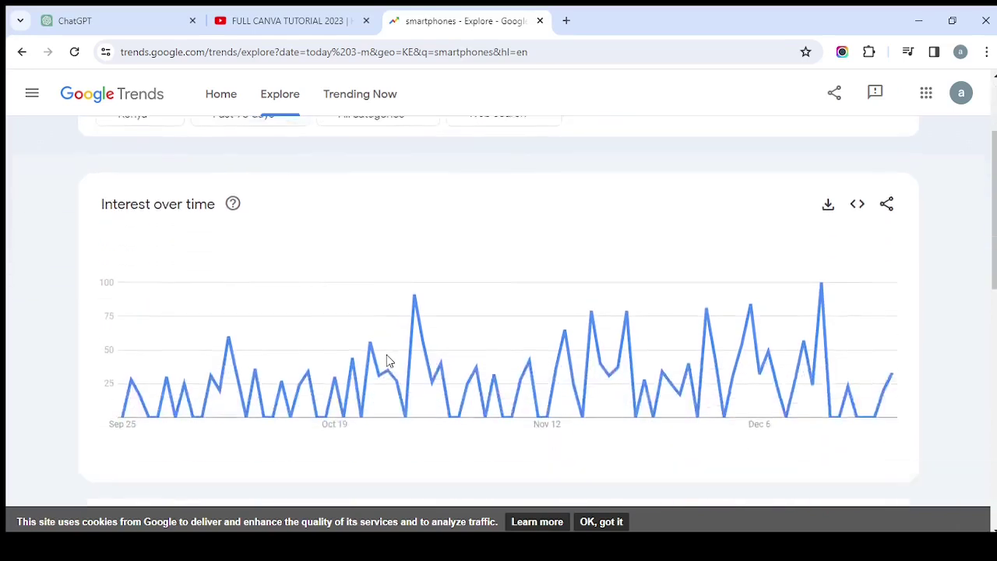
pyautogui.scroll(1, 385, 360)
pyautogui.scroll(-1, 397, 472)
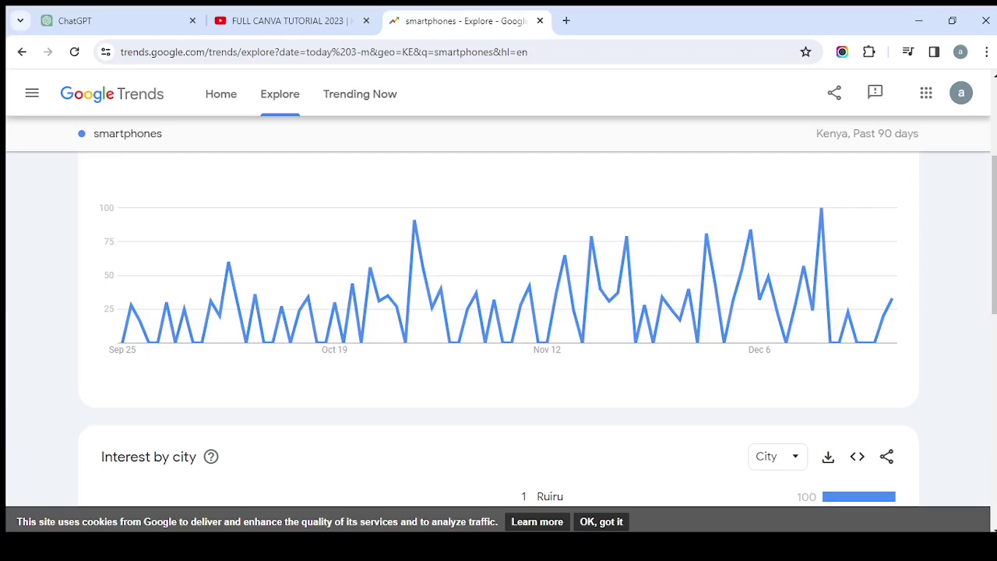
pyautogui.moveTo(397, 250)
pyautogui.scroll(-4, 613, 415)
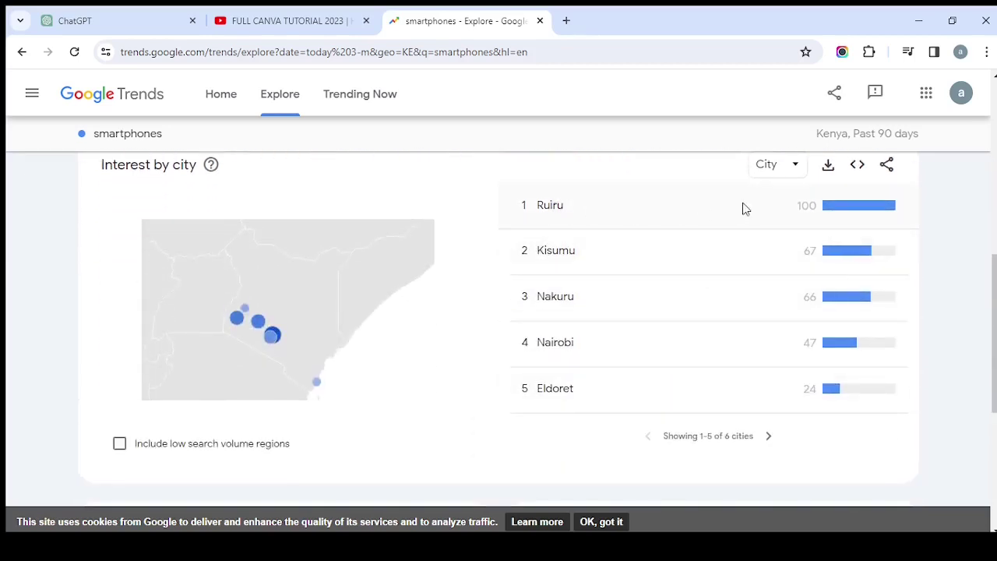
pyautogui.moveTo(536, 205); pyautogui.dragTo(825, 212)
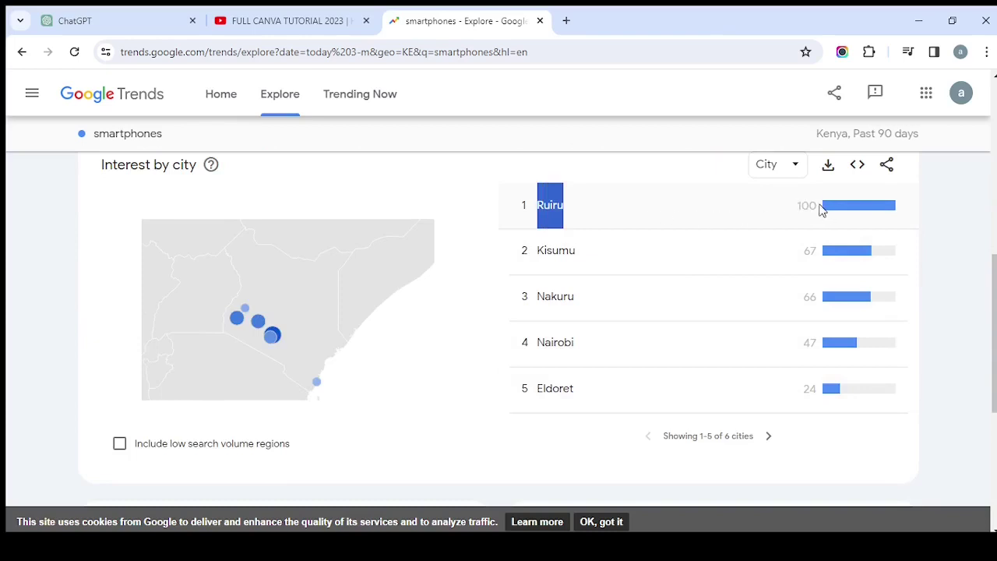
pyautogui.click(925, 201)
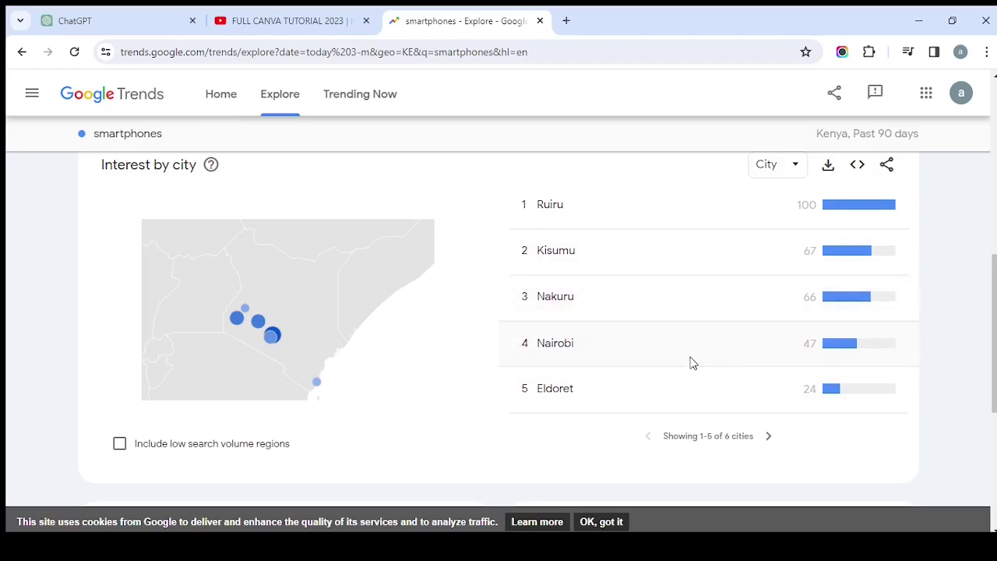
pyautogui.scroll(5, 690, 363)
pyautogui.scroll(-5, 690, 363)
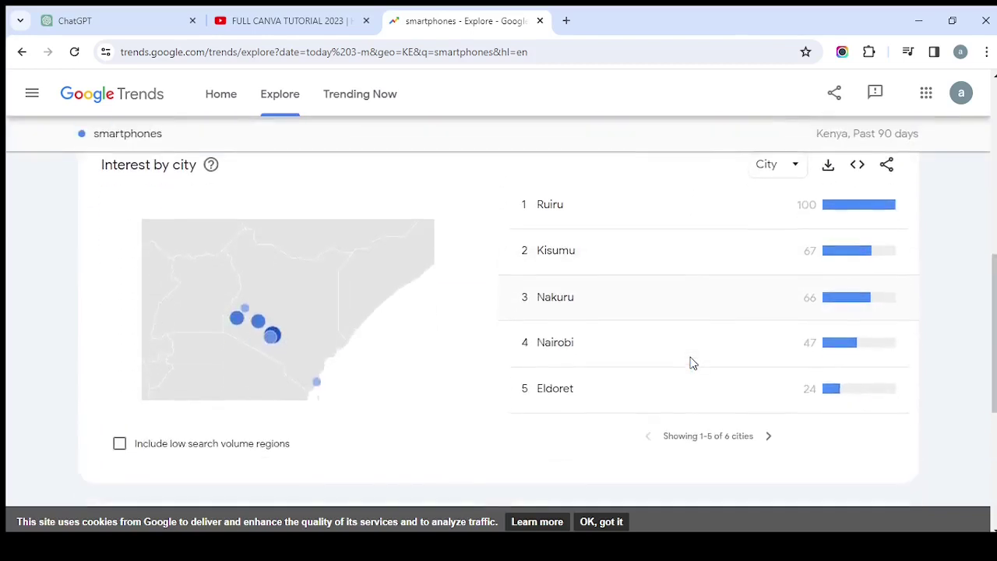
pyautogui.scroll(2, 686, 356)
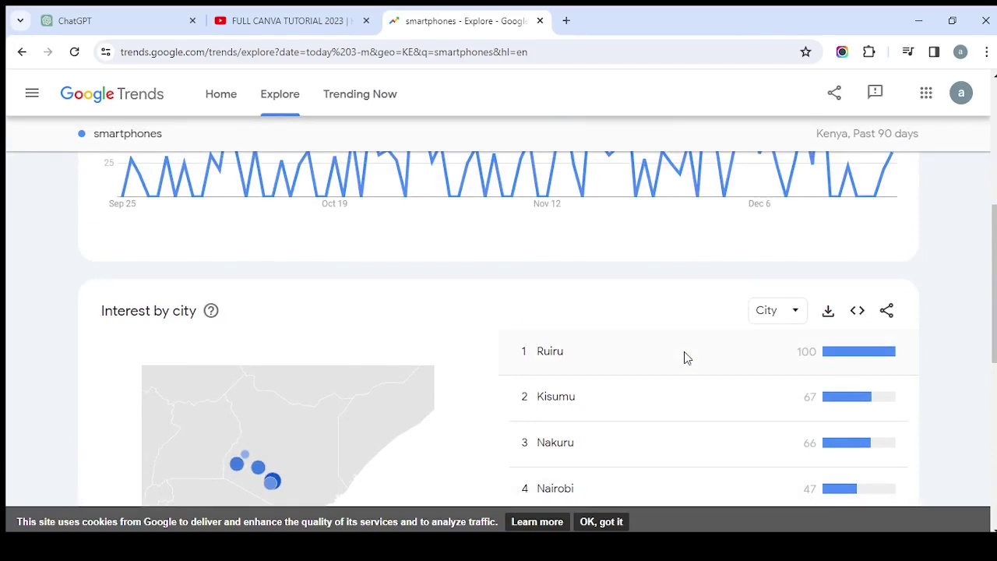
# Switch the related topics for smartphones to the Top ranking.
pyautogui.scroll(-4, 686, 356)
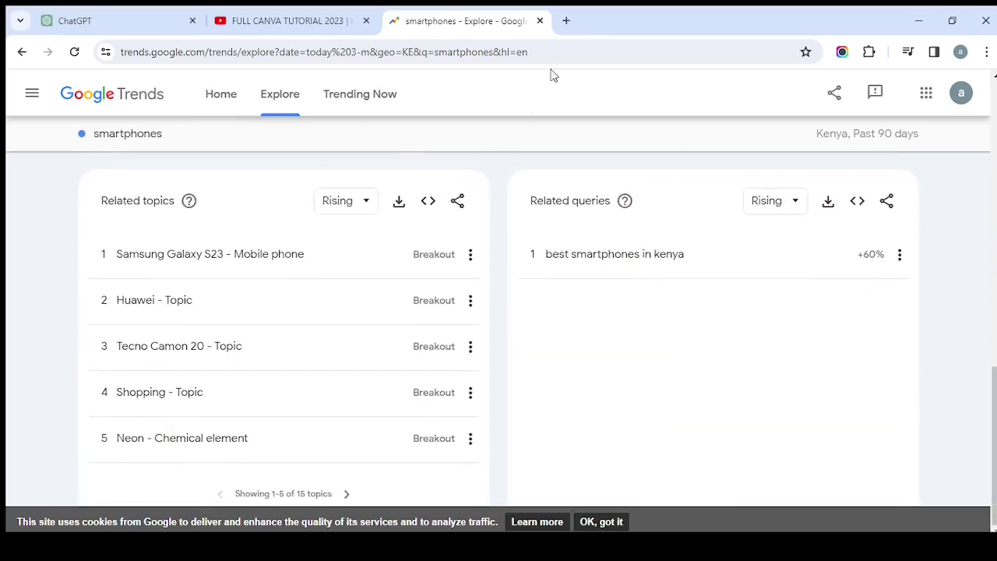
pyautogui.scroll(1, 16, 372)
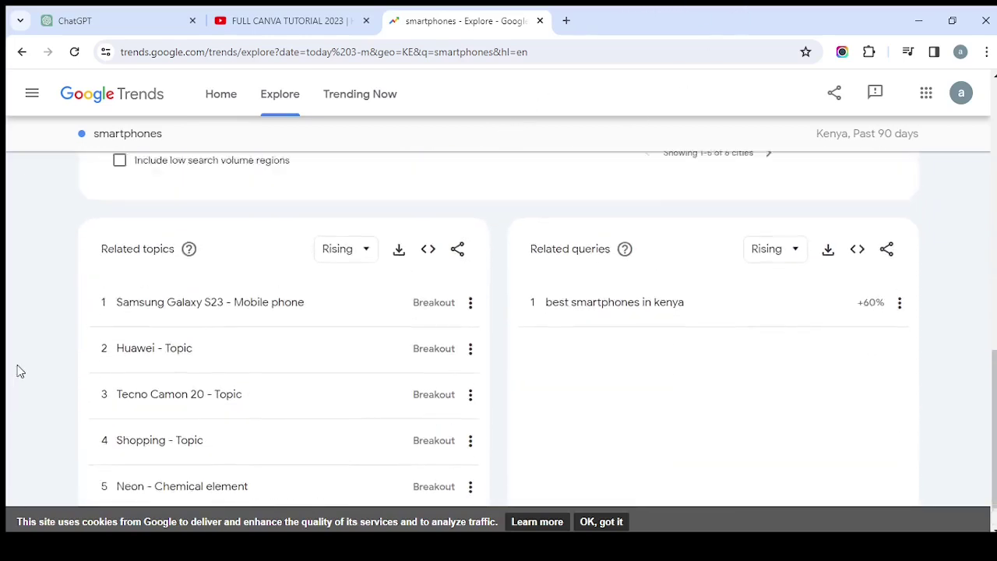
pyautogui.scroll(-1, 8, 362)
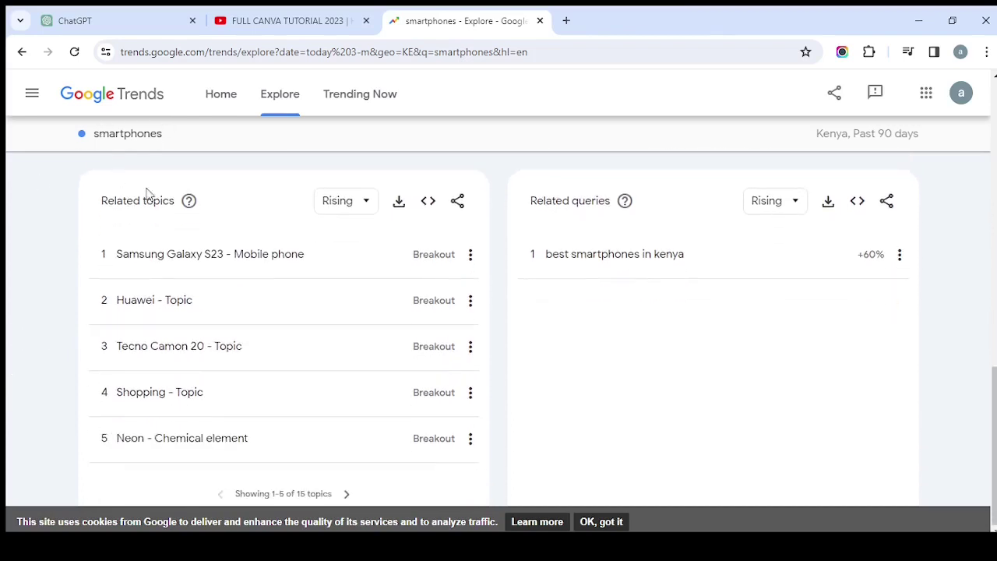
pyautogui.click(366, 204)
pyautogui.click(365, 248)
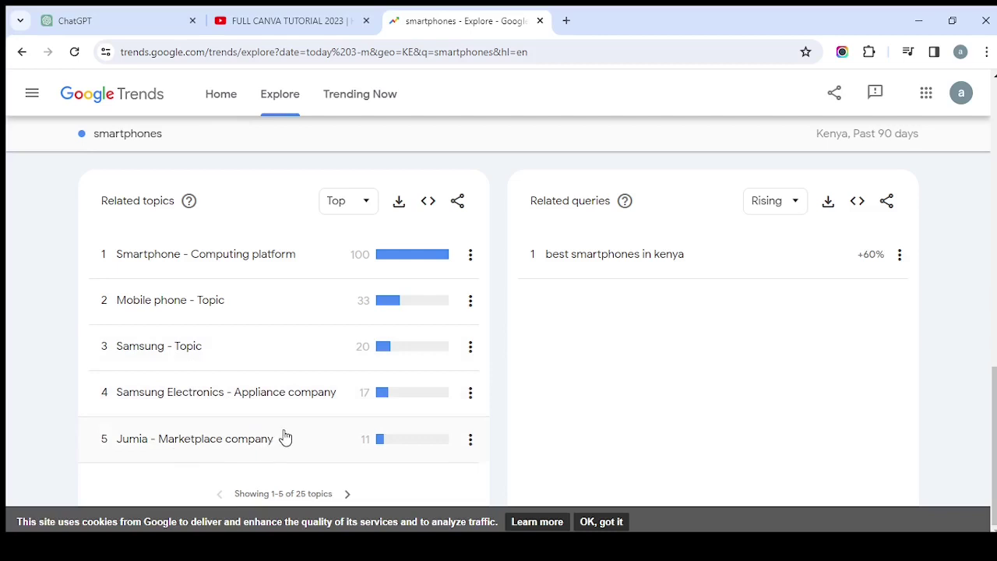
# Set the related topics list for smartphones back to Rising.
pyautogui.scroll(2, 283, 437)
pyautogui.scroll(-1, 366, 296)
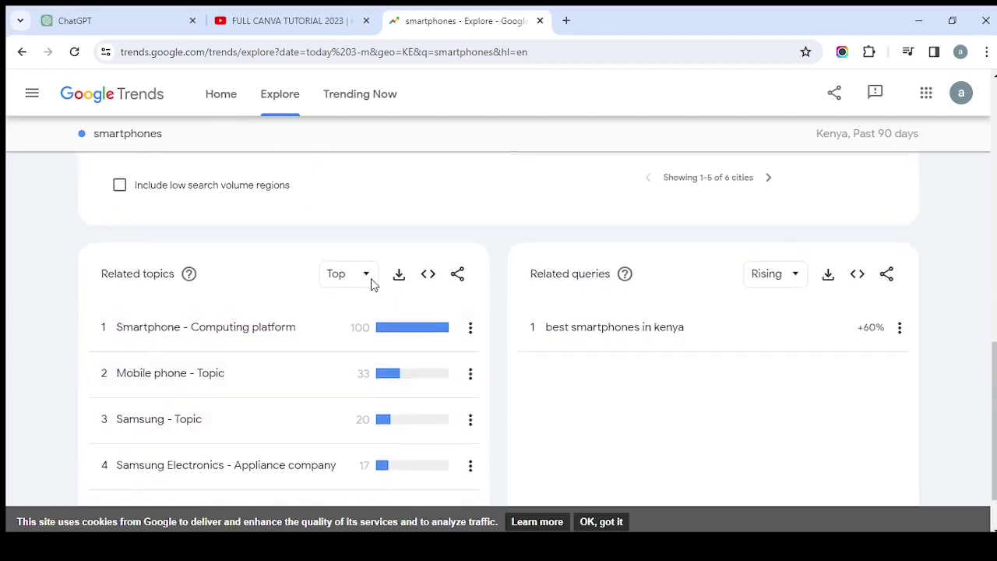
pyautogui.click(366, 282)
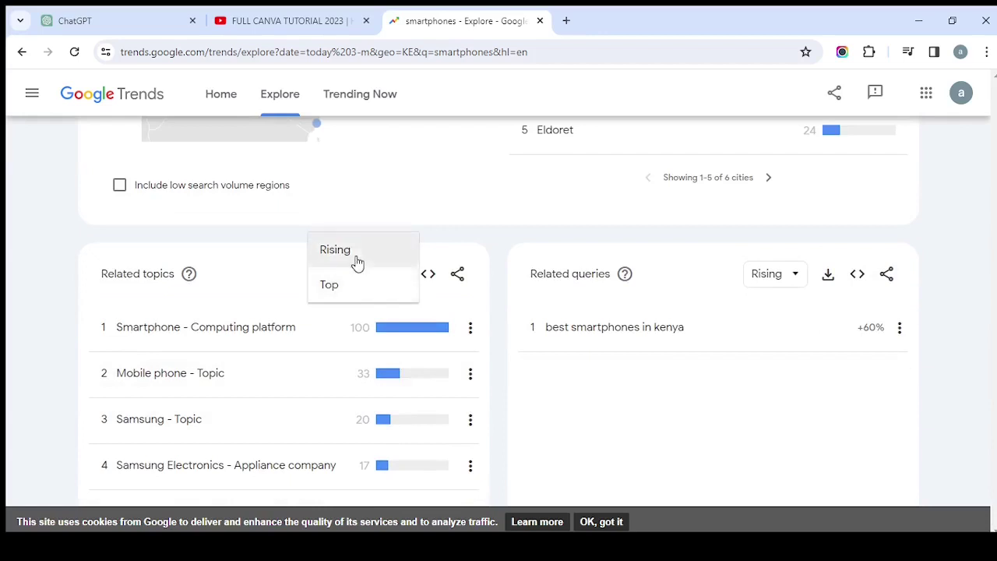
pyautogui.click(360, 255)
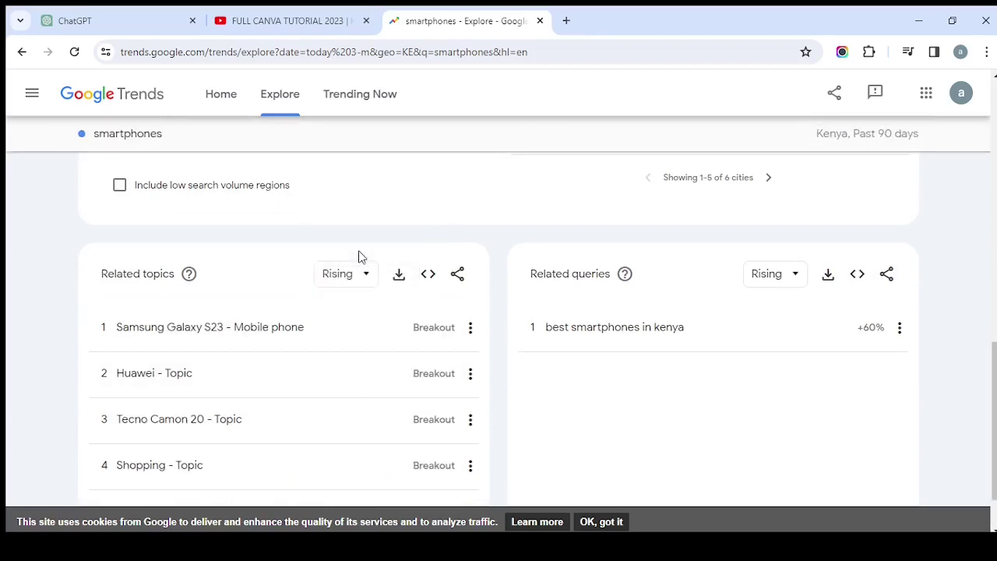
# Examine the rising related topics and related queries for smartphones alongside the city ranking.
pyautogui.scroll(-1, 369, 306)
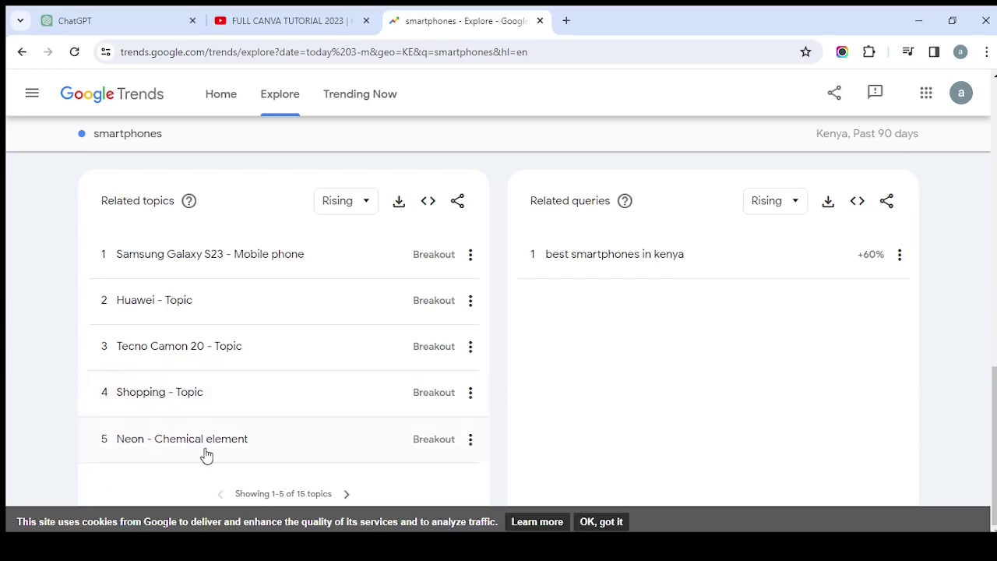
pyautogui.scroll(1, 383, 419)
pyautogui.scroll(1, 382, 417)
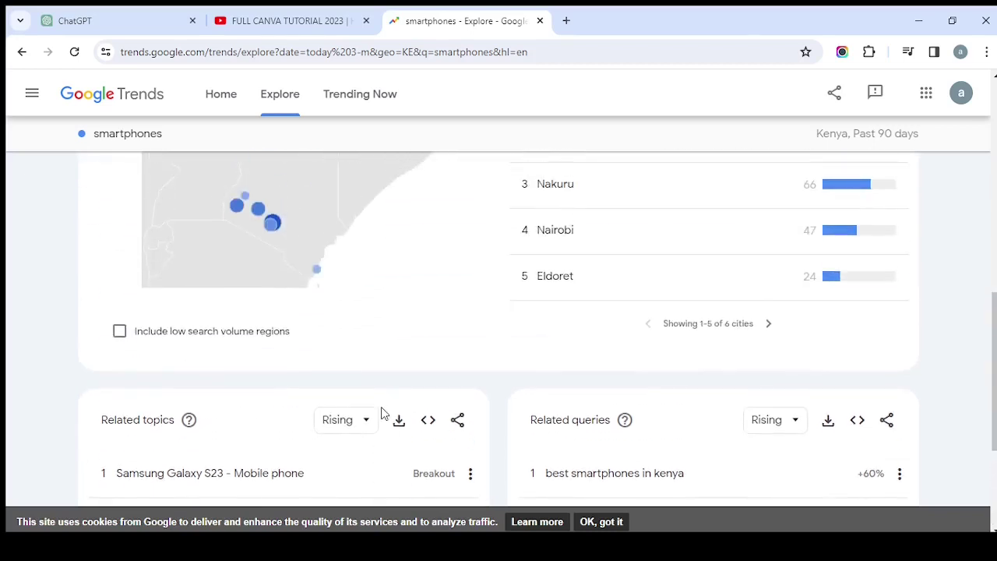
pyautogui.scroll(-1, 382, 414)
pyautogui.scroll(-2, 383, 414)
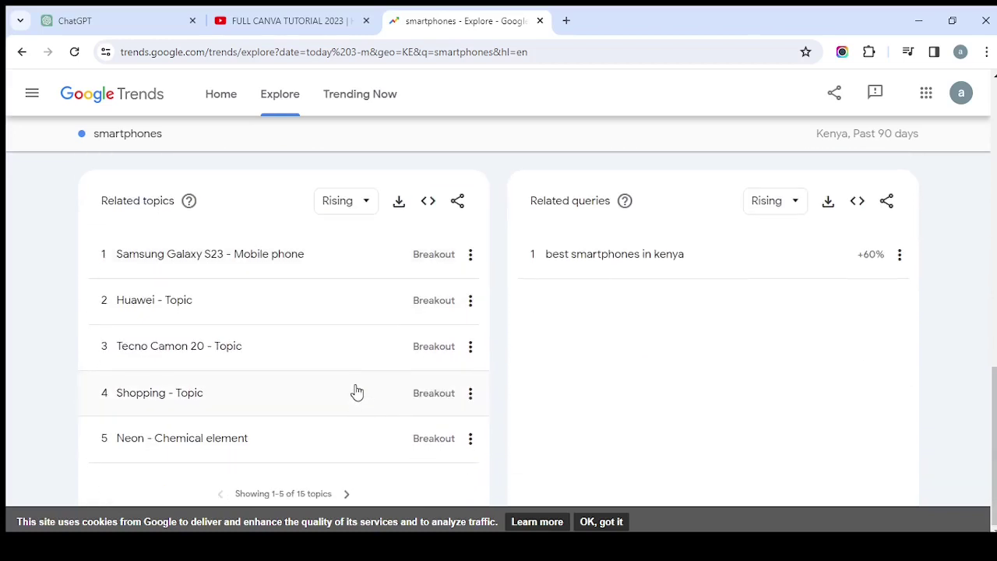
pyautogui.scroll(1, 357, 392)
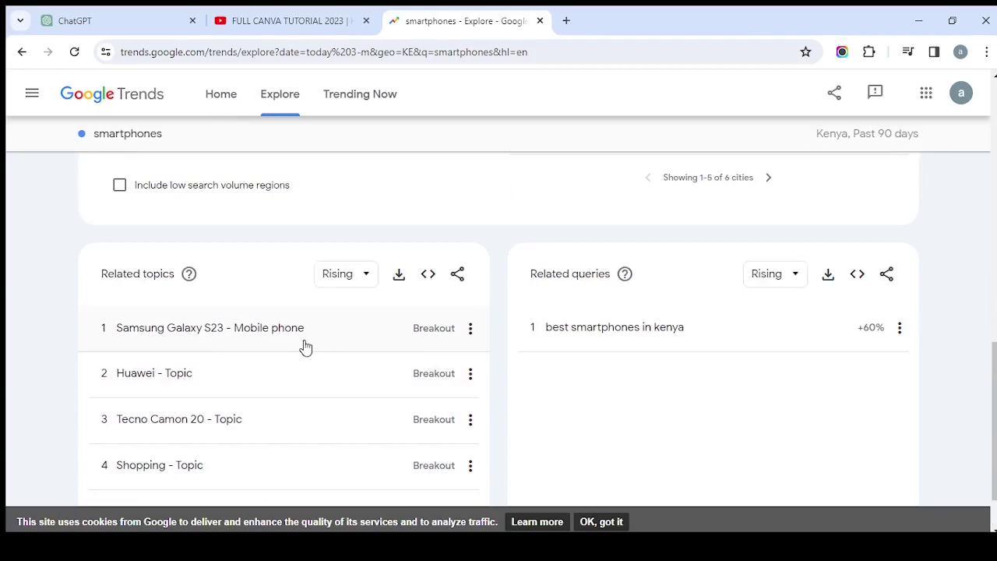
pyautogui.scroll(5, 293, 400)
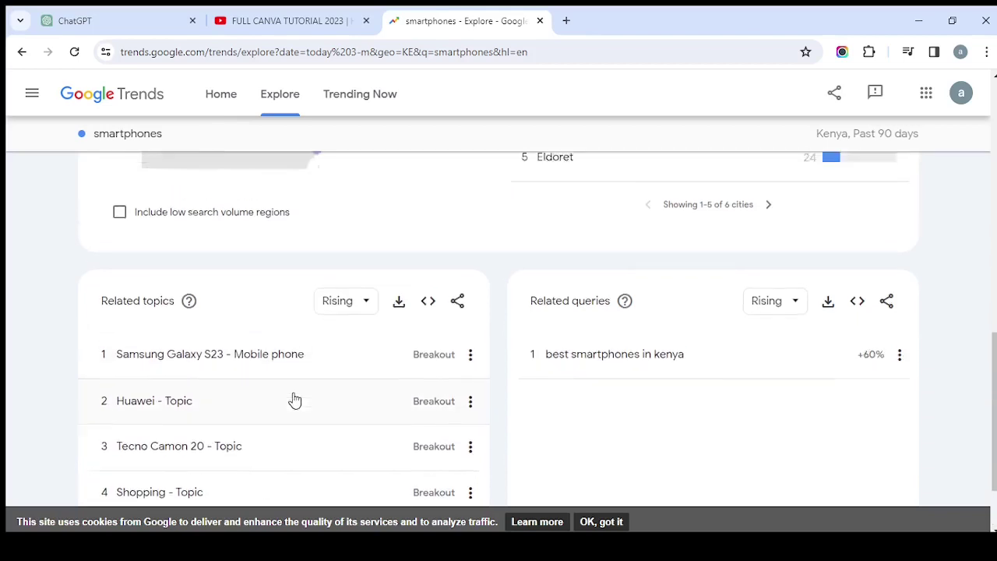
pyautogui.scroll(6, 381, 366)
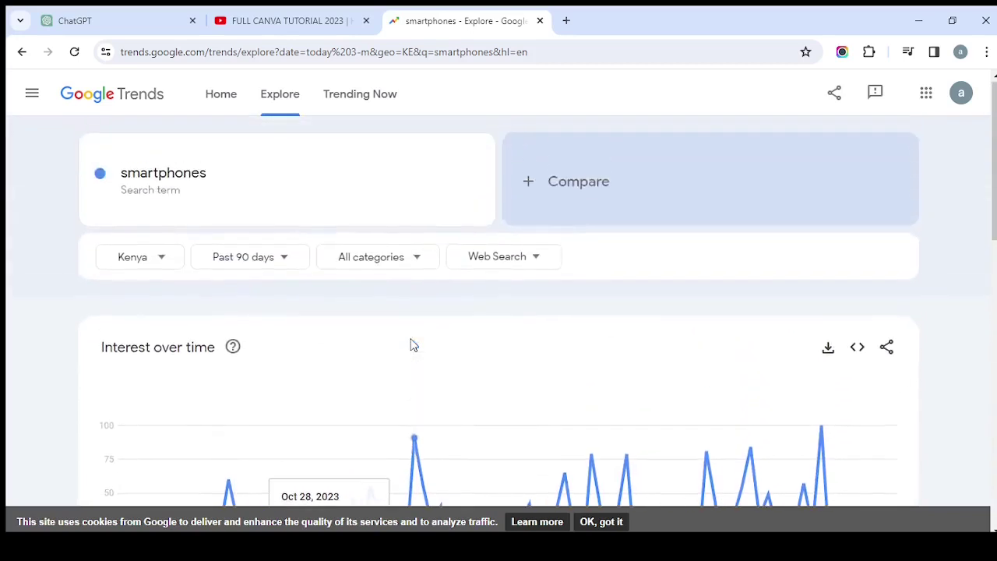
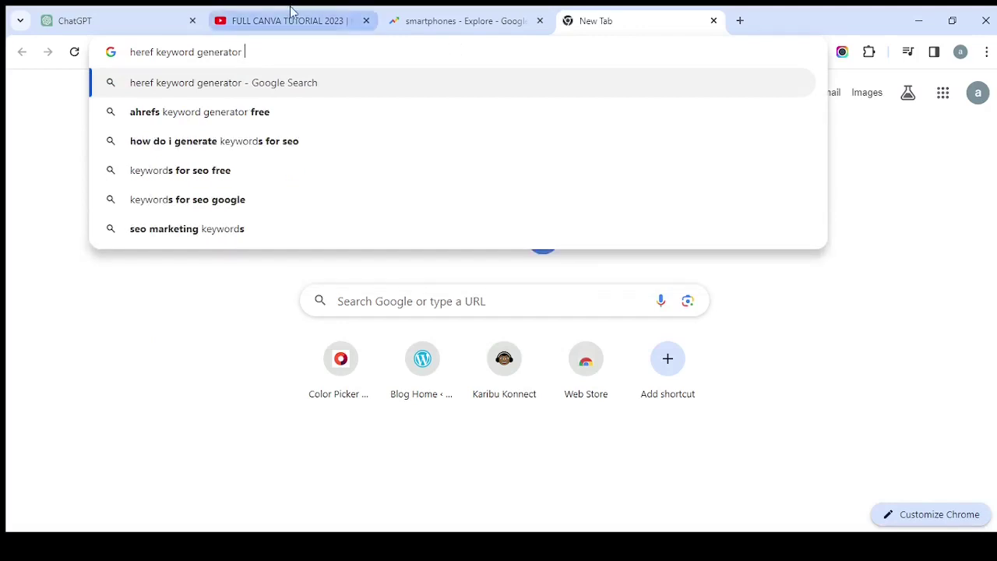
# Search Google for "ahrefs keyword generator free" and open the Ahrefs Free Keyword Generator Tool page.
pyautogui.click(261, 115)
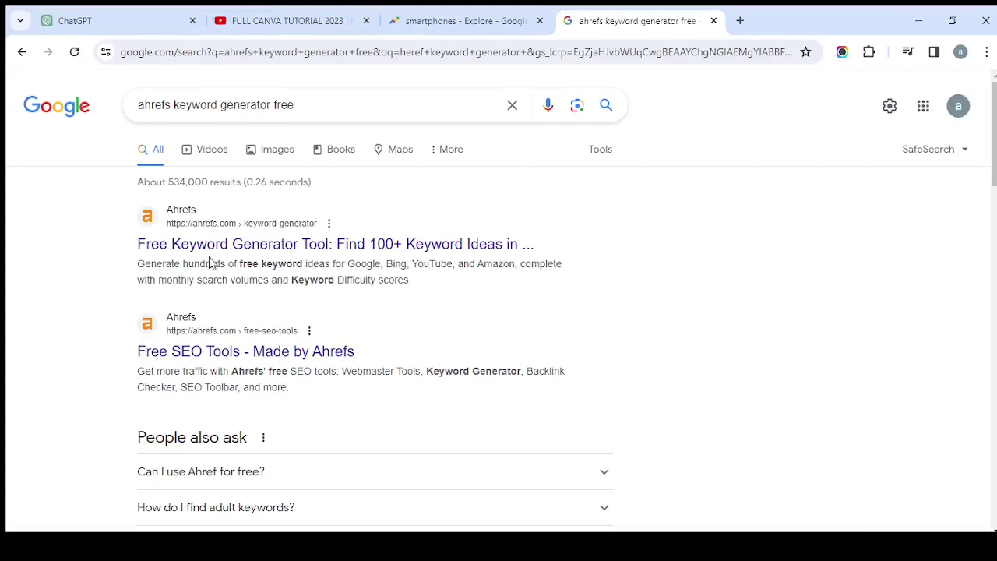
pyautogui.click(248, 245)
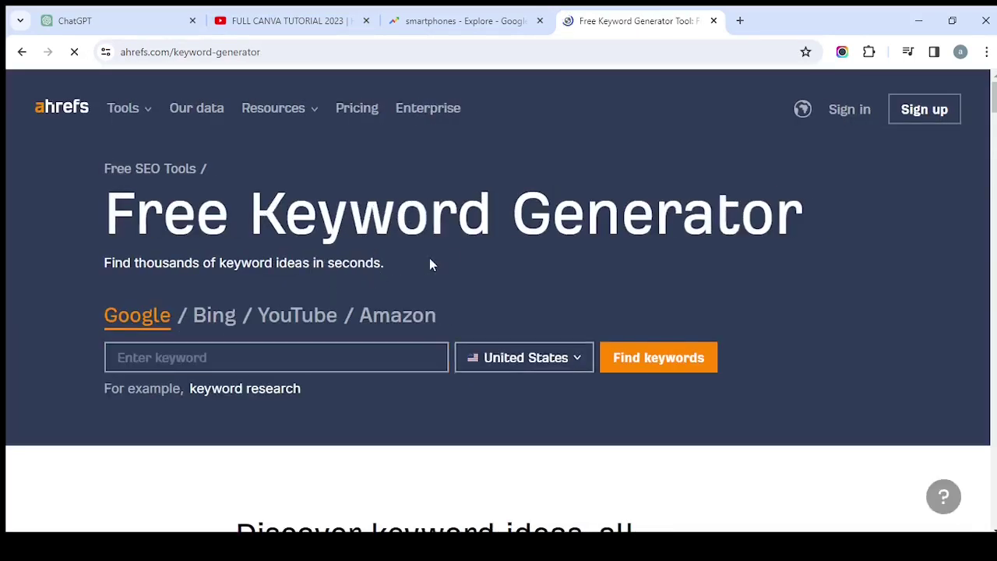
# Set the country of the Google keyword search to Kenya and enter the keyword "in kenya".
pyautogui.click(579, 361)
pyautogui.click(578, 362)
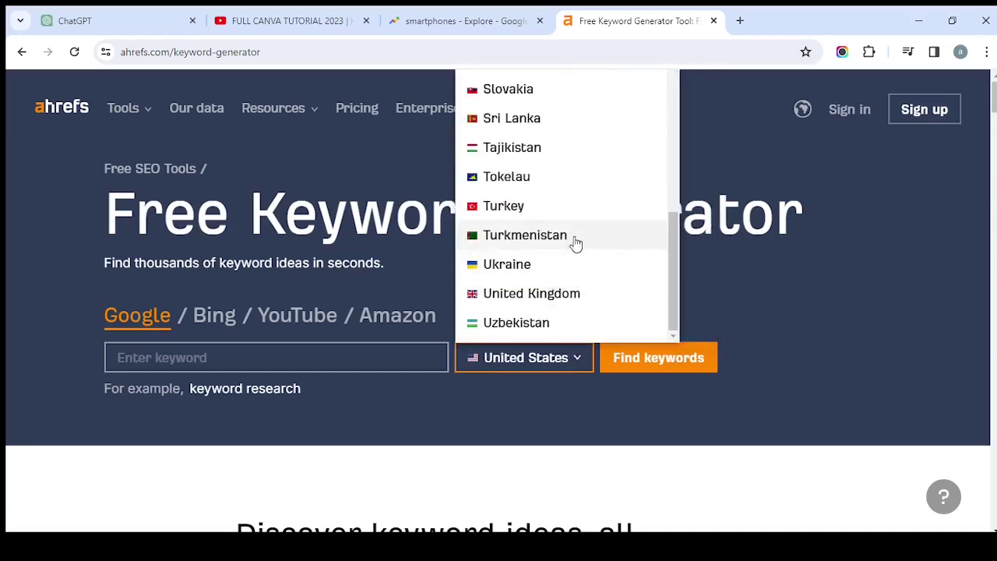
pyautogui.scroll(3, 548, 165)
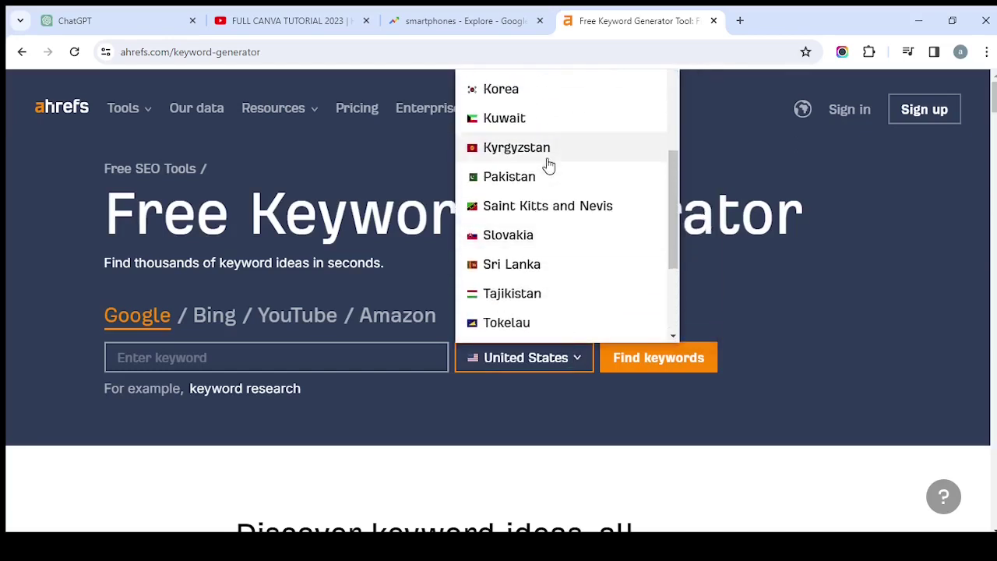
pyautogui.scroll(2, 547, 165)
pyautogui.click(534, 117)
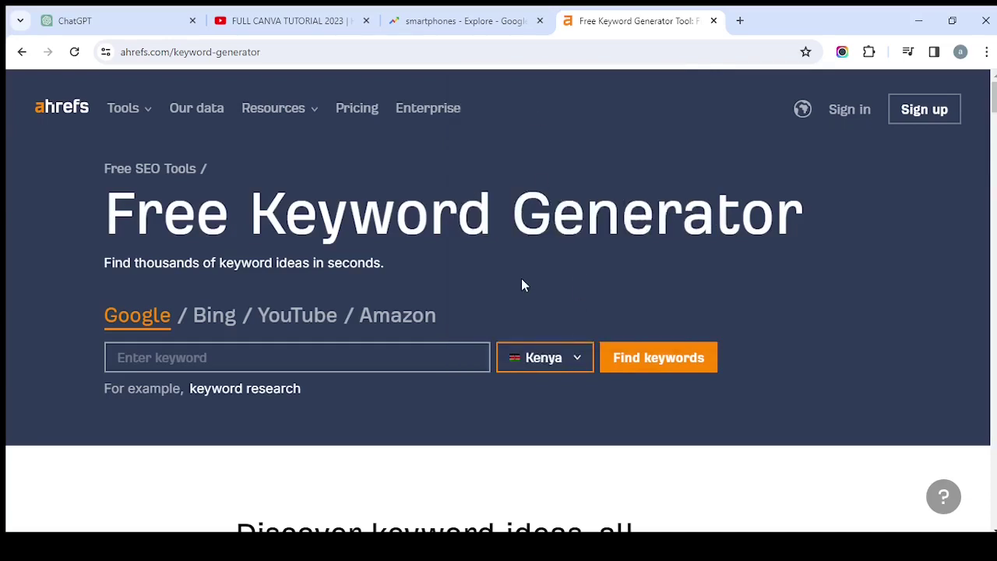
pyautogui.click(238, 358)
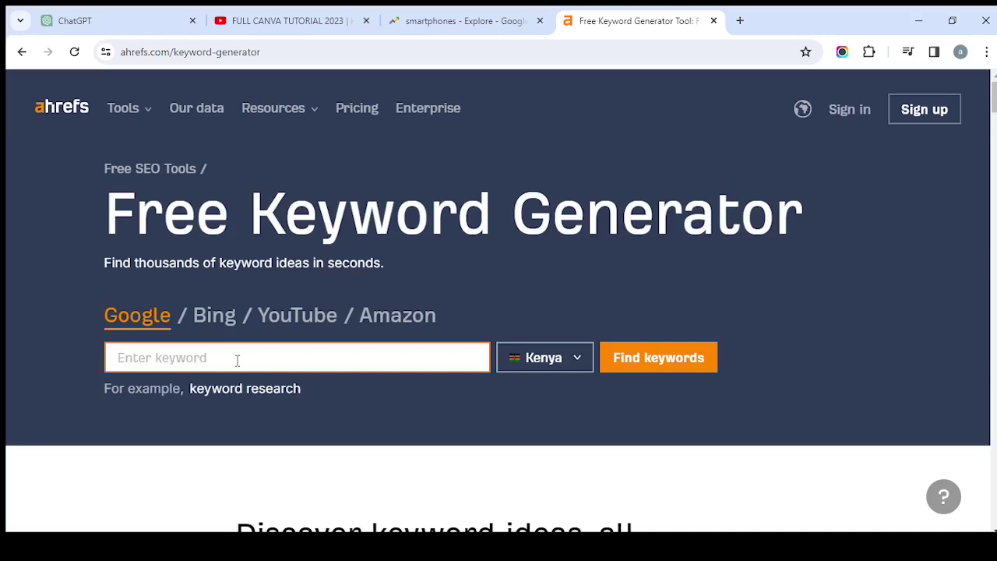
pyautogui.write('in ke')
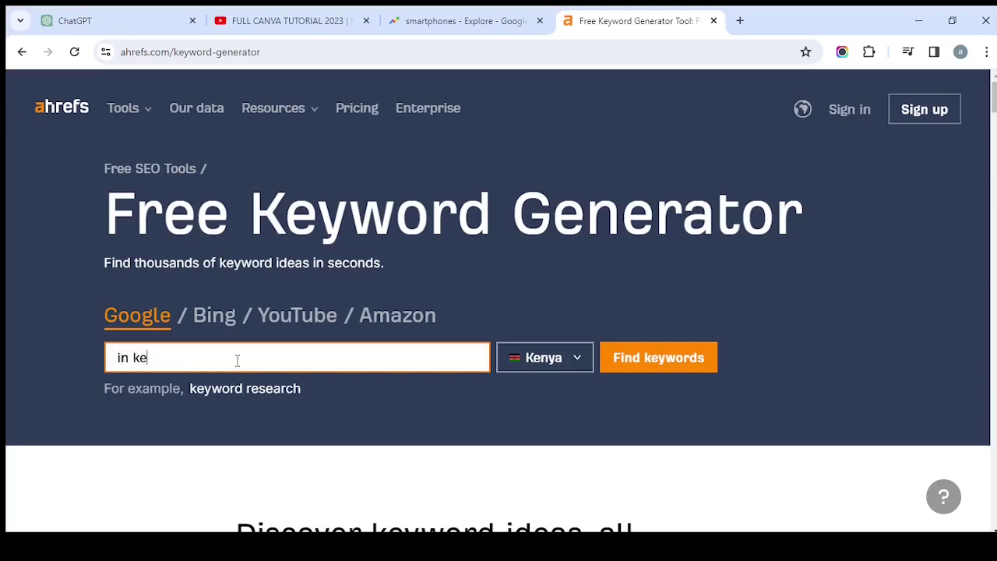
pyautogui.write('nya')
pyautogui.scroll(-1, 339, 209)
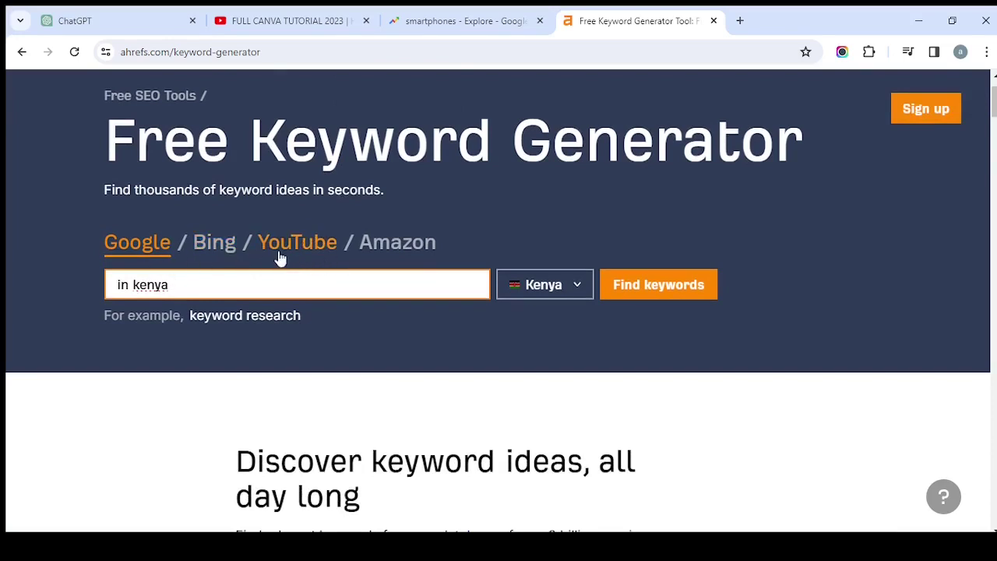
# Switch the keyword generator to YouTube and set its country to Kenya.
pyautogui.click(312, 247)
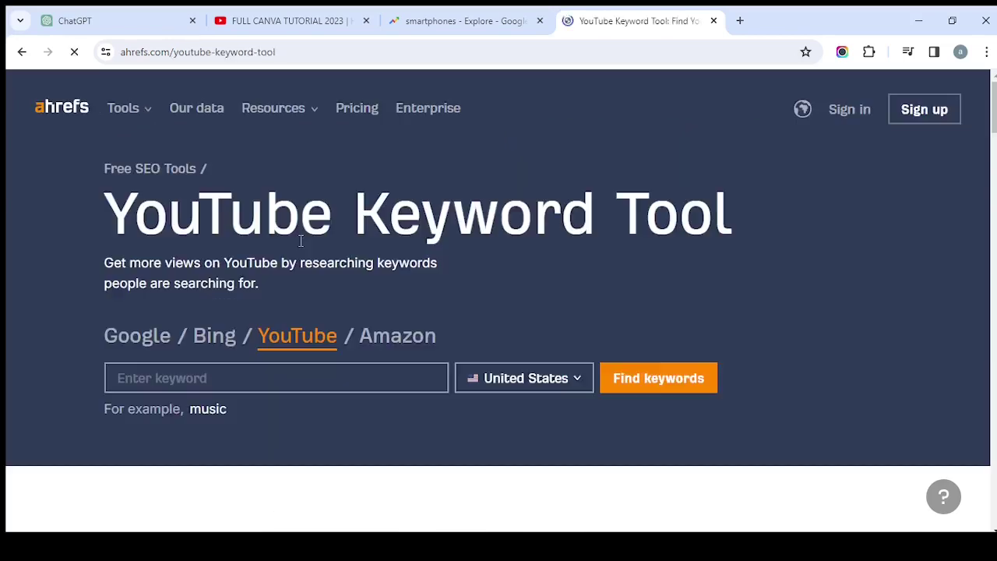
pyautogui.click(582, 380)
pyautogui.click(583, 380)
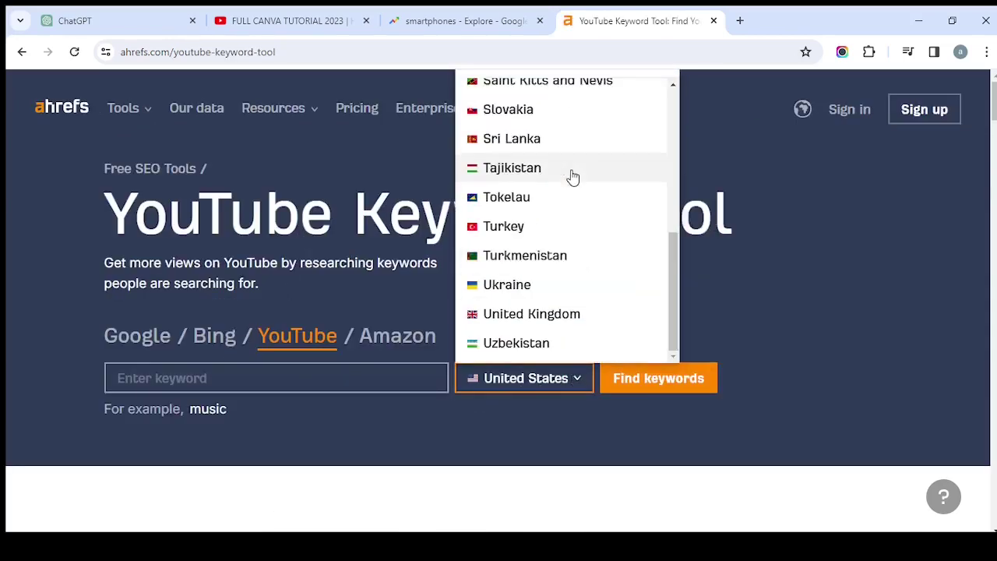
pyautogui.scroll(1, 535, 225)
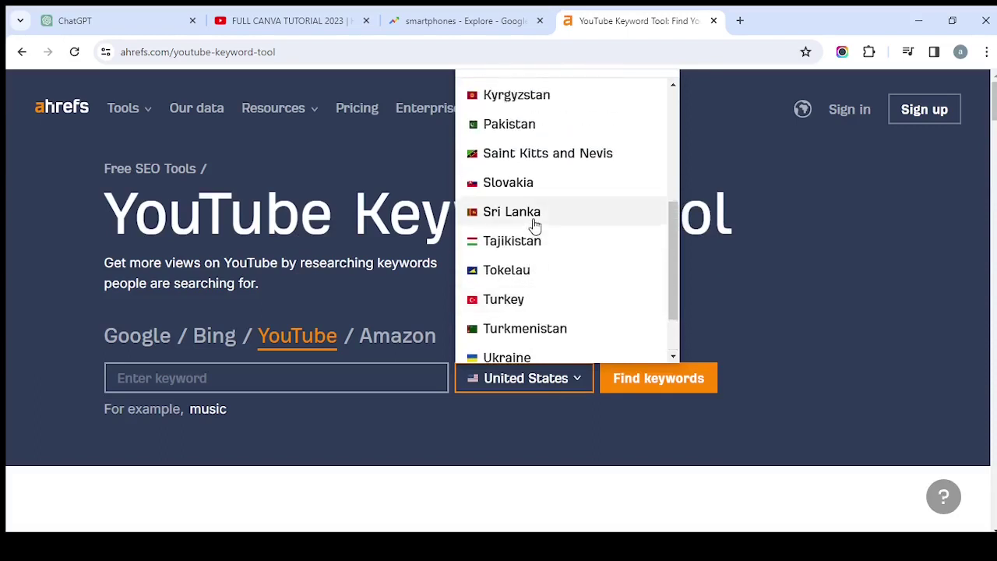
pyautogui.scroll(1, 536, 230)
pyautogui.scroll(2, 535, 230)
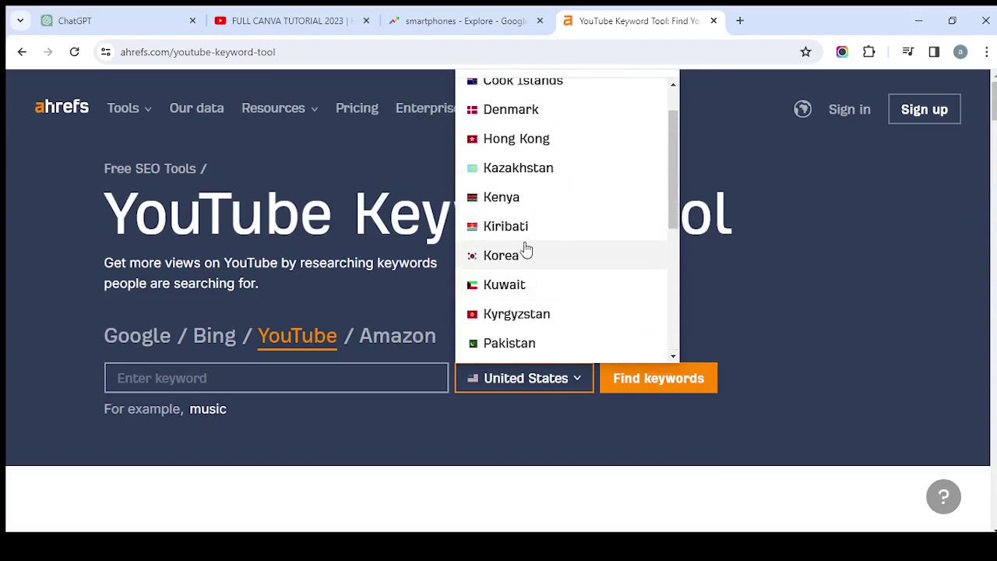
pyautogui.scroll(-1, 534, 296)
pyautogui.scroll(2, 534, 297)
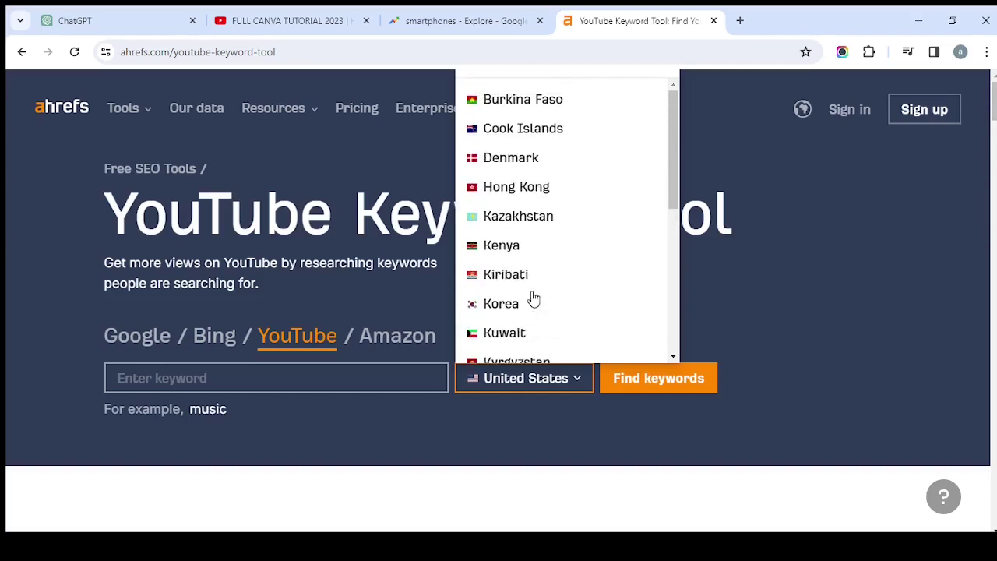
pyautogui.scroll(-3, 532, 296)
pyautogui.scroll(2, 532, 203)
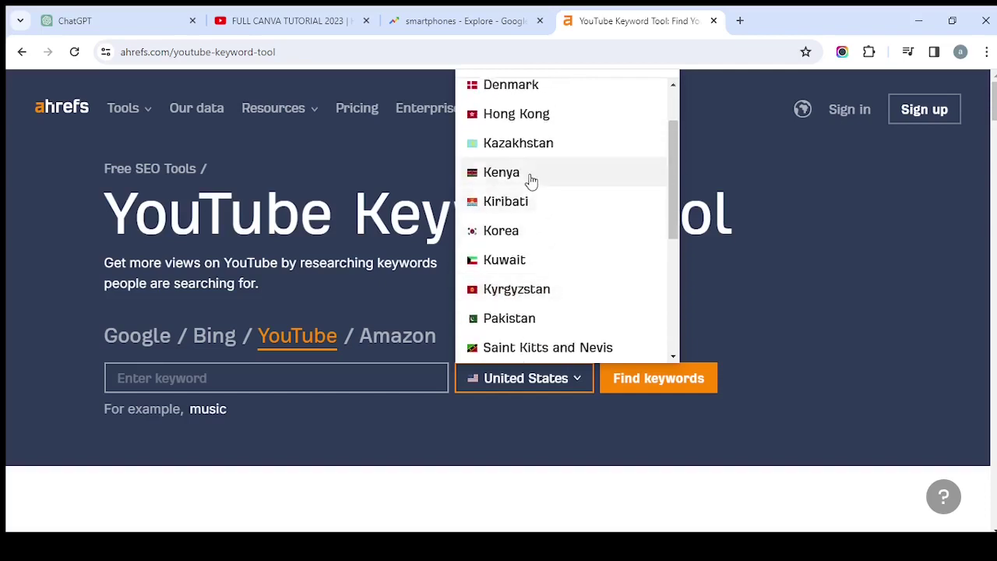
pyautogui.click(530, 176)
# Find YouTube keyword ideas for "in Kenya".
pyautogui.click(238, 383)
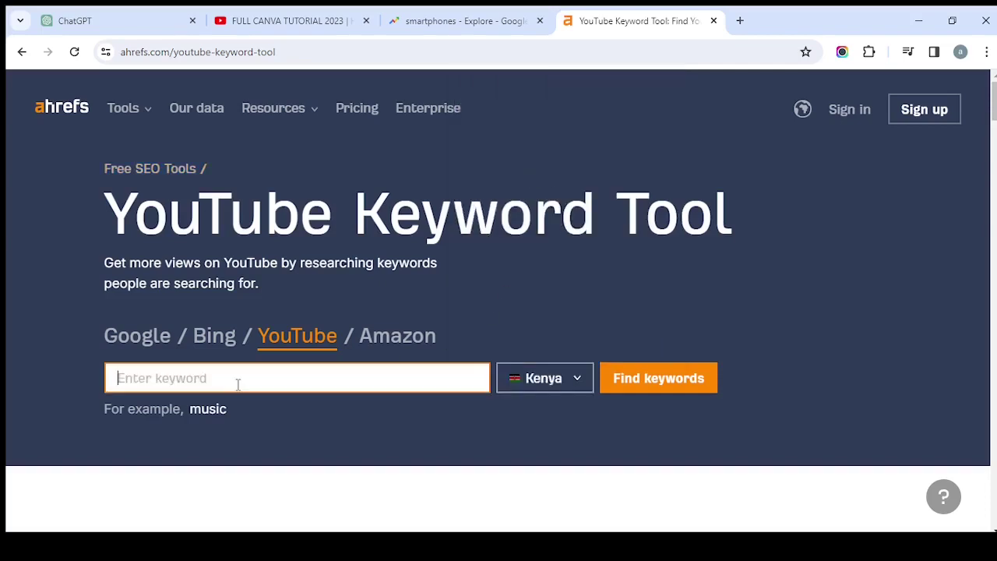
pyautogui.write('in K')
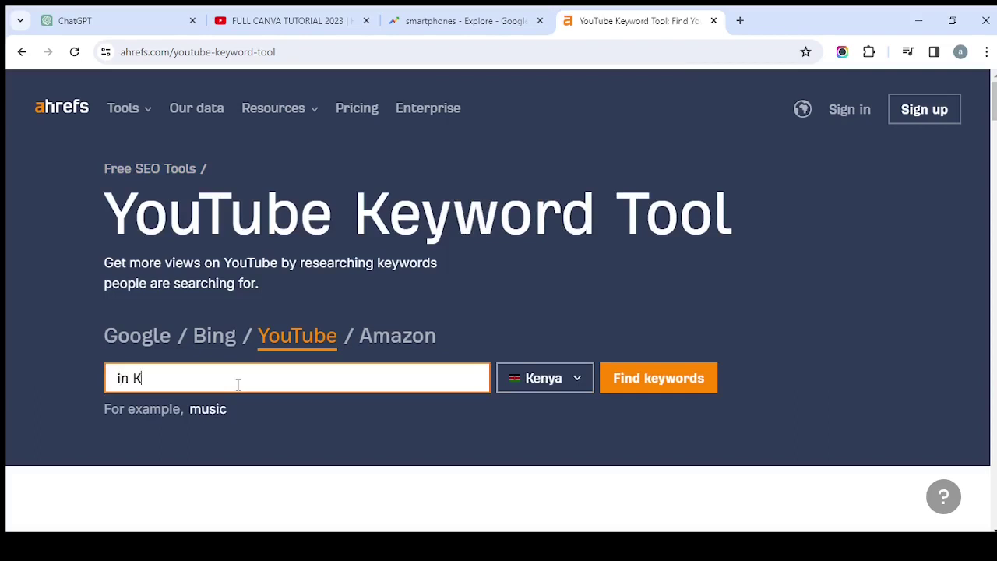
pyautogui.write('enya')
pyautogui.click(668, 377)
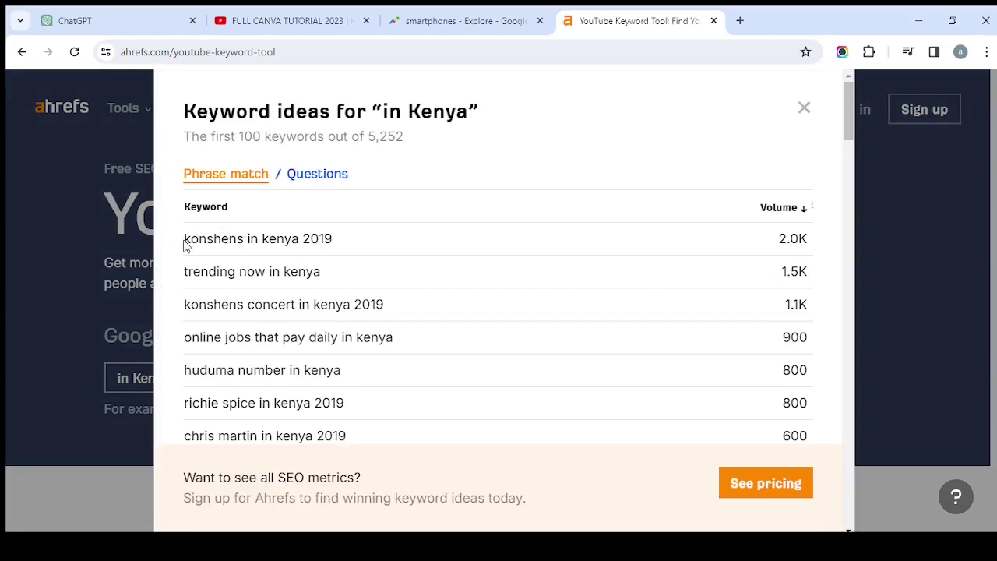
# Review the phrase-match keyword ideas and their volumes, highlighting "konshens in kenya 2019" and "konshens concert in kenya 2019".
pyautogui.moveTo(184, 243); pyautogui.dragTo(371, 254)
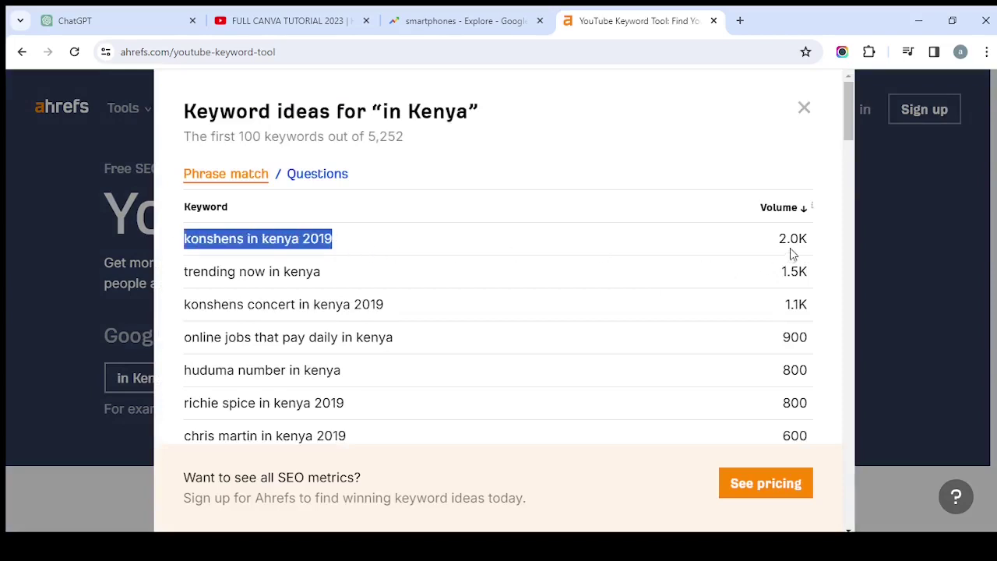
pyautogui.click(384, 245)
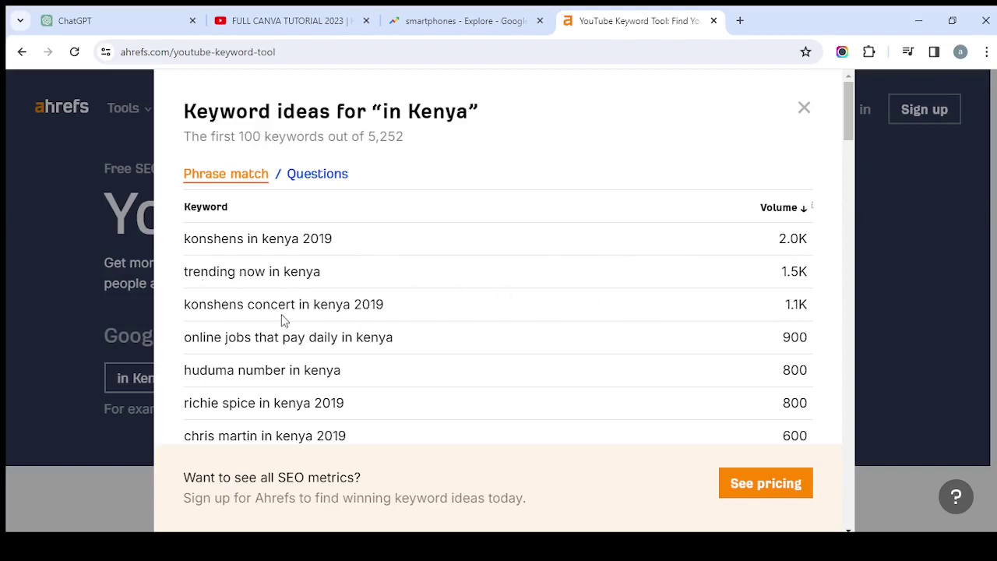
pyautogui.moveTo(392, 308); pyautogui.dragTo(187, 306)
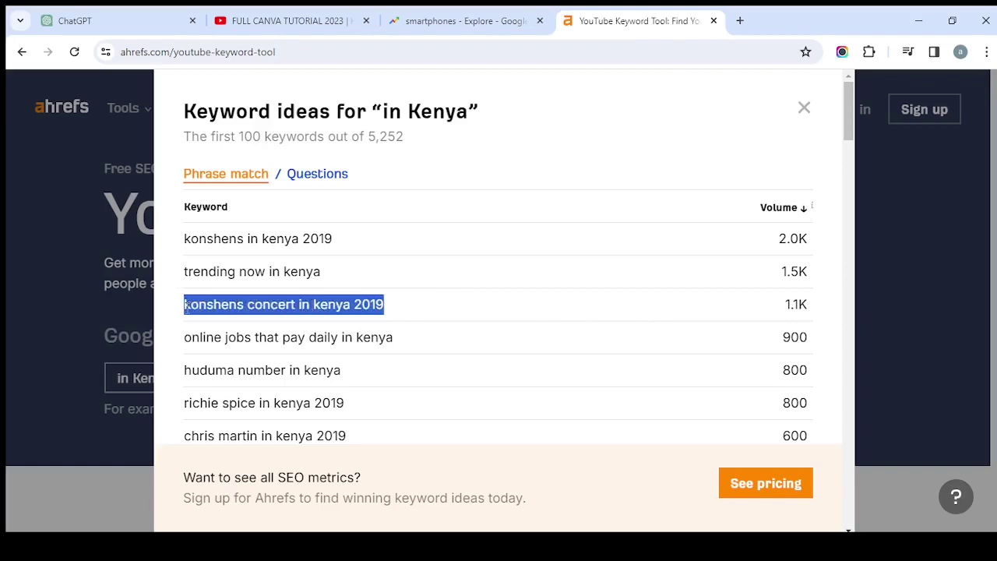
pyautogui.scroll(-1, 490, 316)
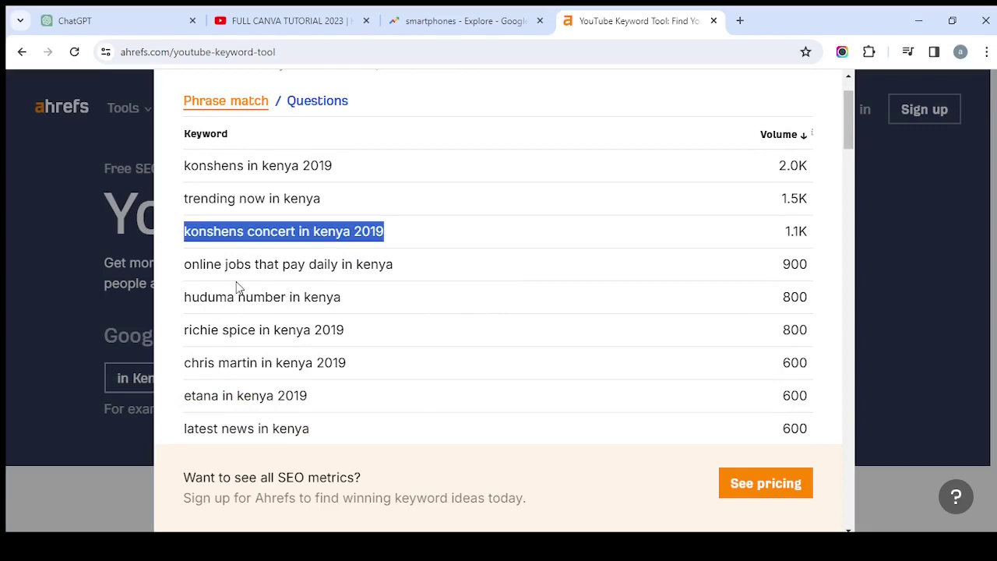
# Browse the phrase-match keyword ideas for "in Kenya" and return to the highlighted "konshens concert in kenya 2019".
pyautogui.scroll(-4, 260, 311)
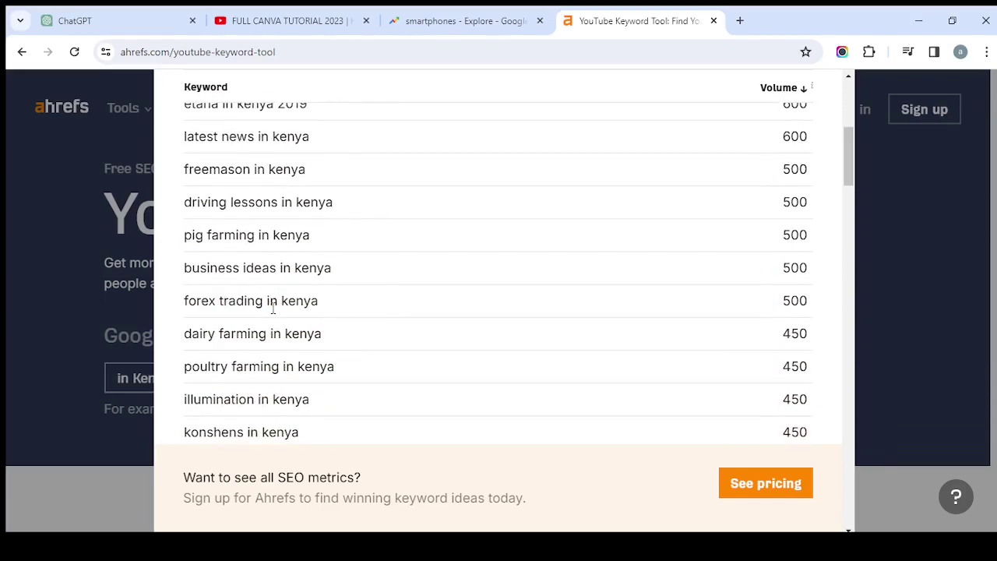
pyautogui.scroll(-3, 272, 309)
pyautogui.scroll(1, 378, 312)
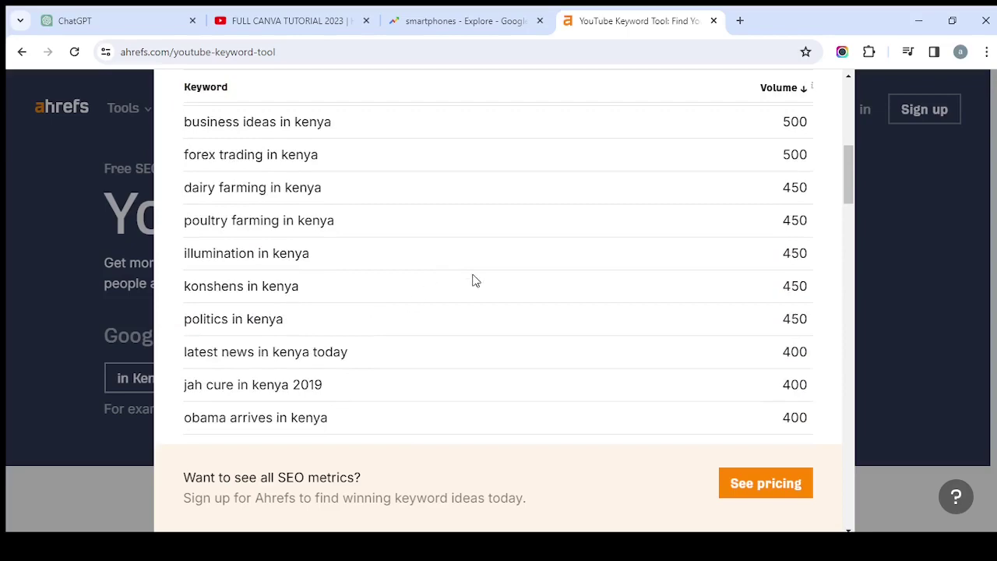
pyautogui.scroll(-8, 408, 289)
pyautogui.scroll(8, 407, 289)
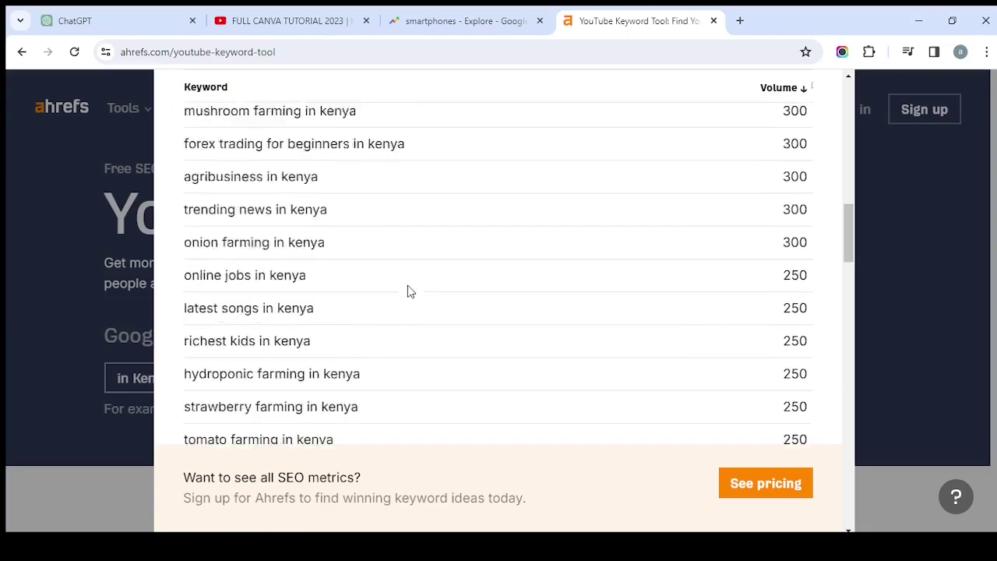
pyautogui.scroll(5, 407, 289)
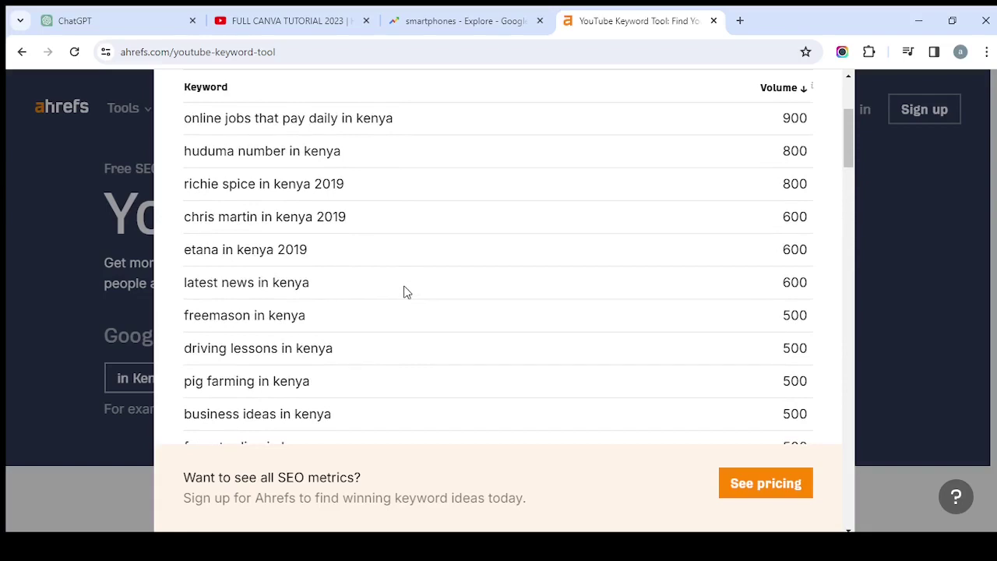
pyautogui.scroll(-2, 404, 288)
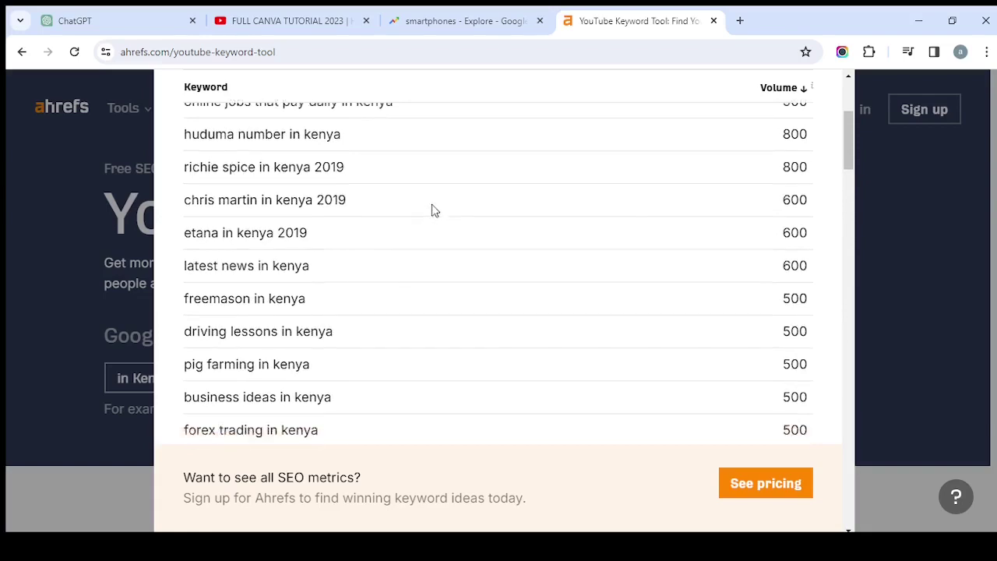
pyautogui.scroll(5, 392, 287)
pyautogui.tripleClick(391, 286)
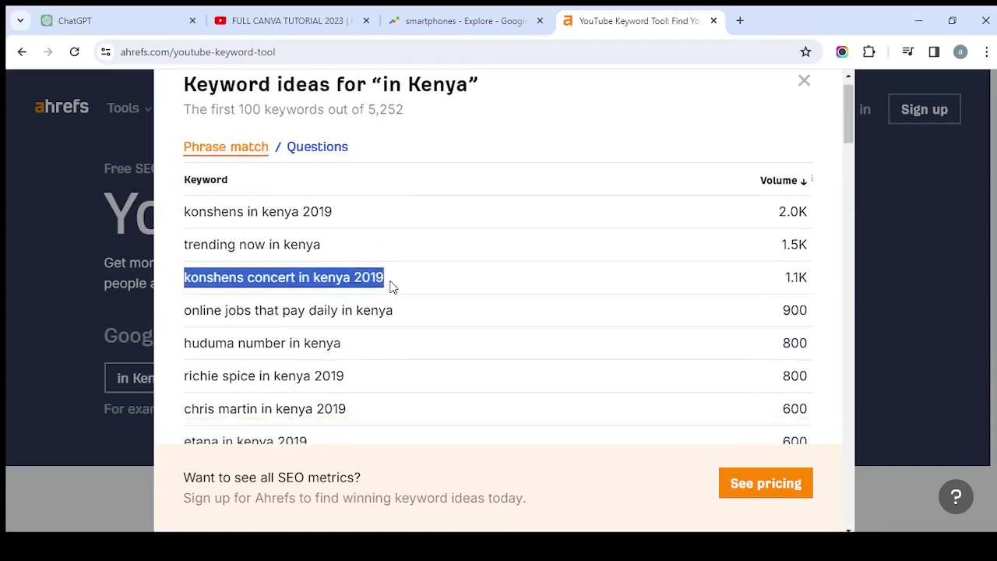
# Compare the search volumes of the highest-ranked phrase-match keywords for "in Kenya".
pyautogui.scroll(-3, 390, 285)
pyautogui.scroll(1, 325, 236)
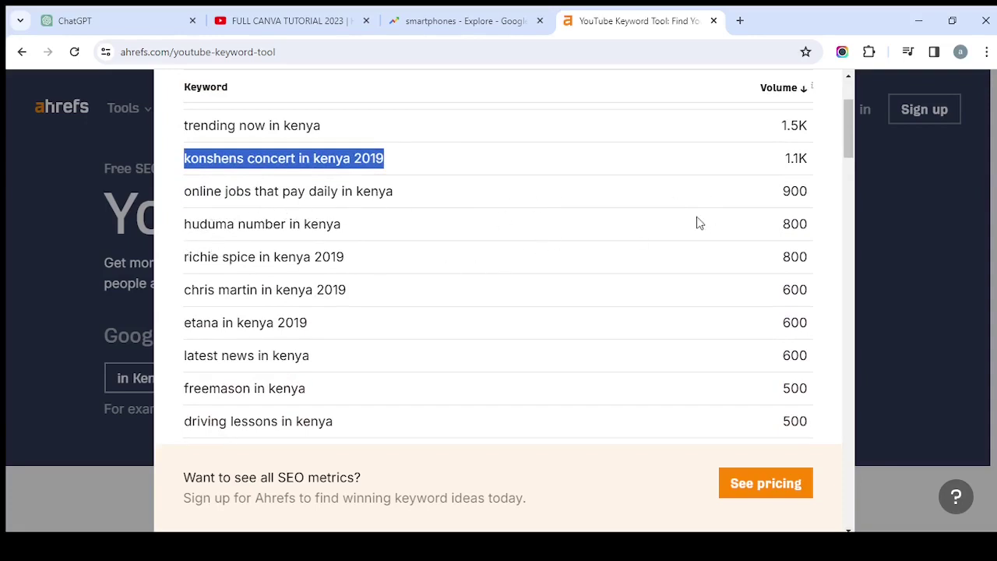
pyautogui.scroll(2, 805, 223)
pyautogui.scroll(-2, 805, 223)
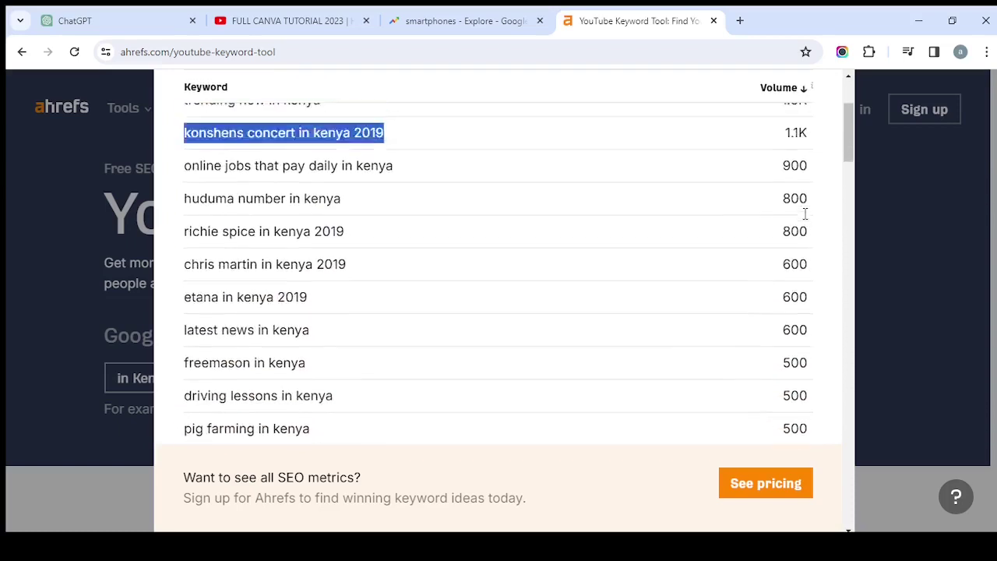
pyautogui.scroll(1, 805, 213)
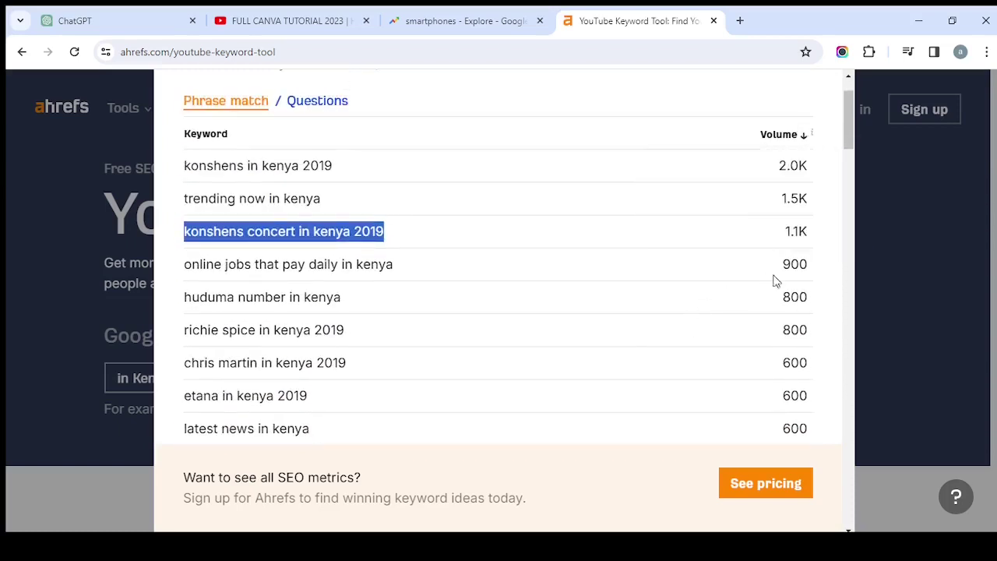
pyautogui.scroll(1, 709, 283)
pyautogui.scroll(-2, 696, 285)
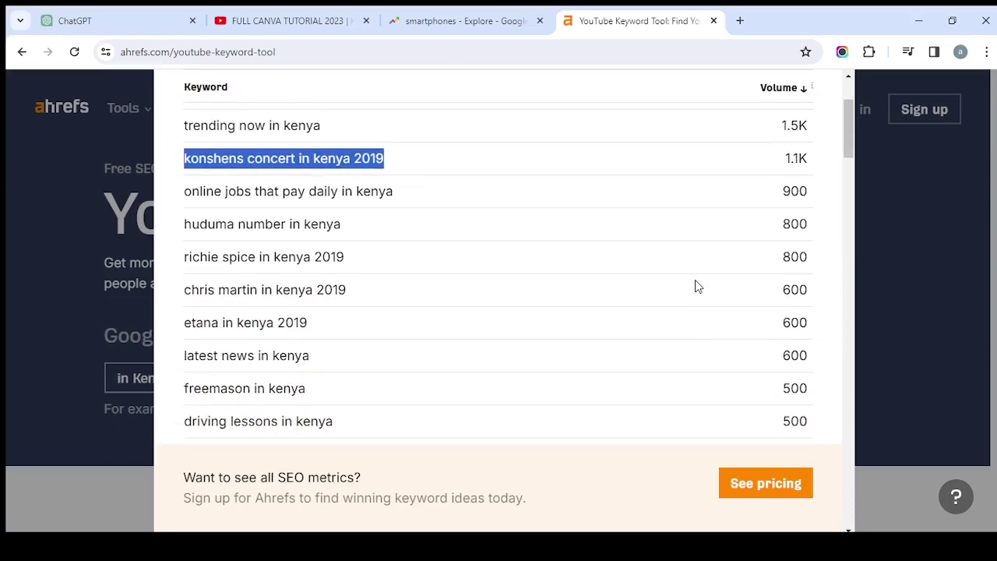
pyautogui.scroll(1, 698, 286)
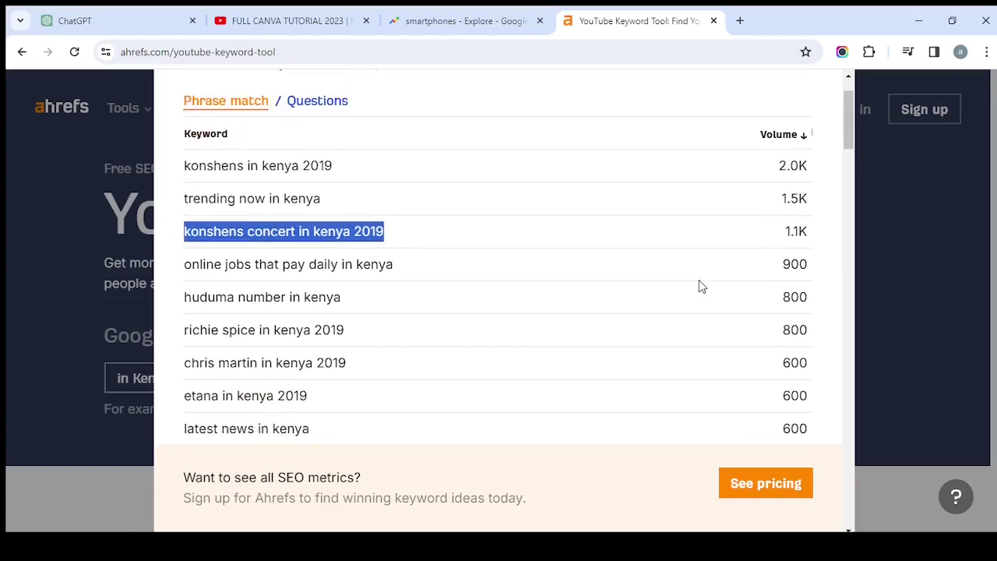
pyautogui.scroll(-1, 699, 285)
# Highlight "online jobs that pay daily in kenya" and its volume, plus the volumes for "huduma number in kenya" and "richie spice in kenya 2019".
pyautogui.tripleClick(413, 204)
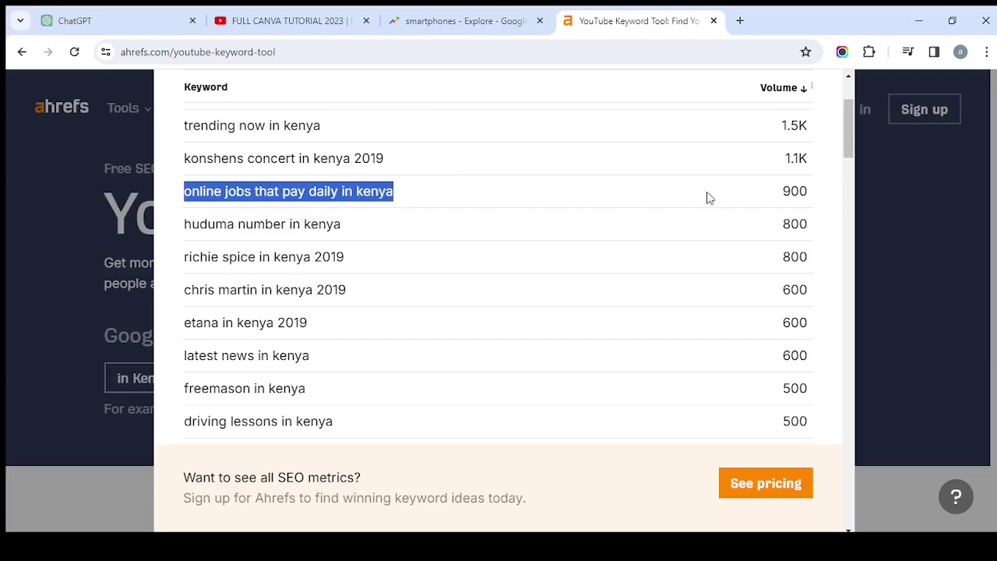
pyautogui.click(810, 199)
pyautogui.moveTo(809, 196); pyautogui.dragTo(783, 196)
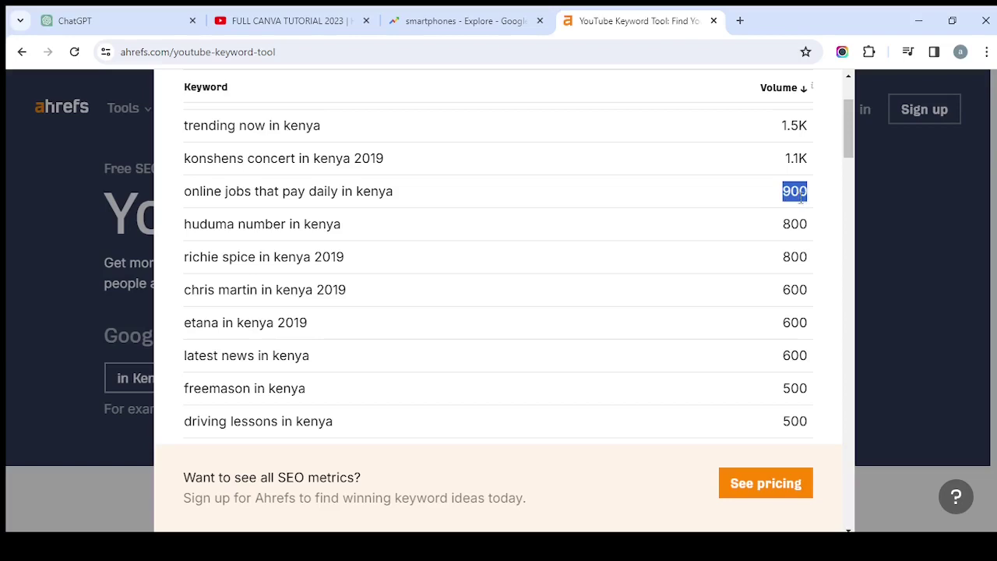
pyautogui.moveTo(811, 232); pyautogui.dragTo(784, 234)
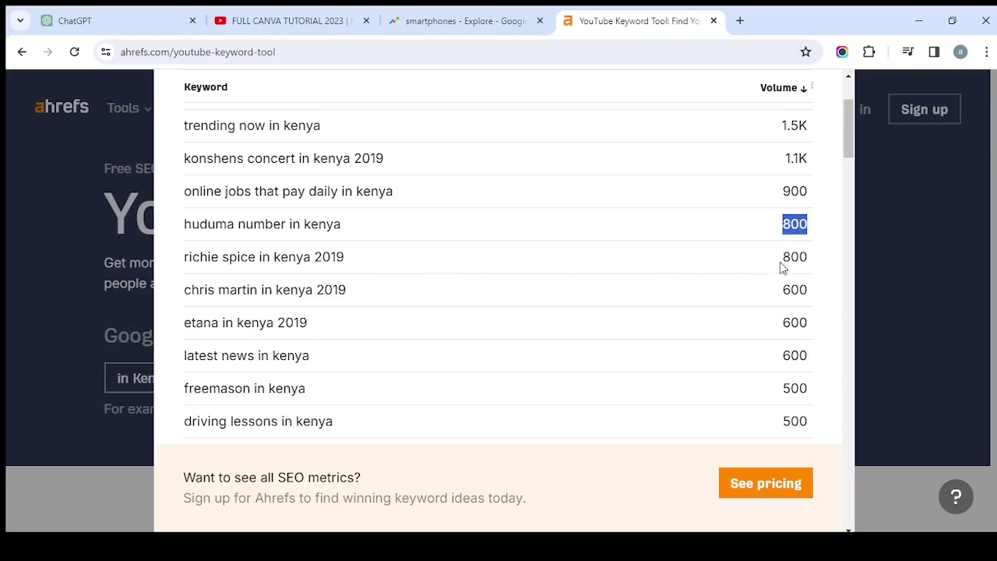
pyautogui.moveTo(813, 263); pyautogui.dragTo(781, 258)
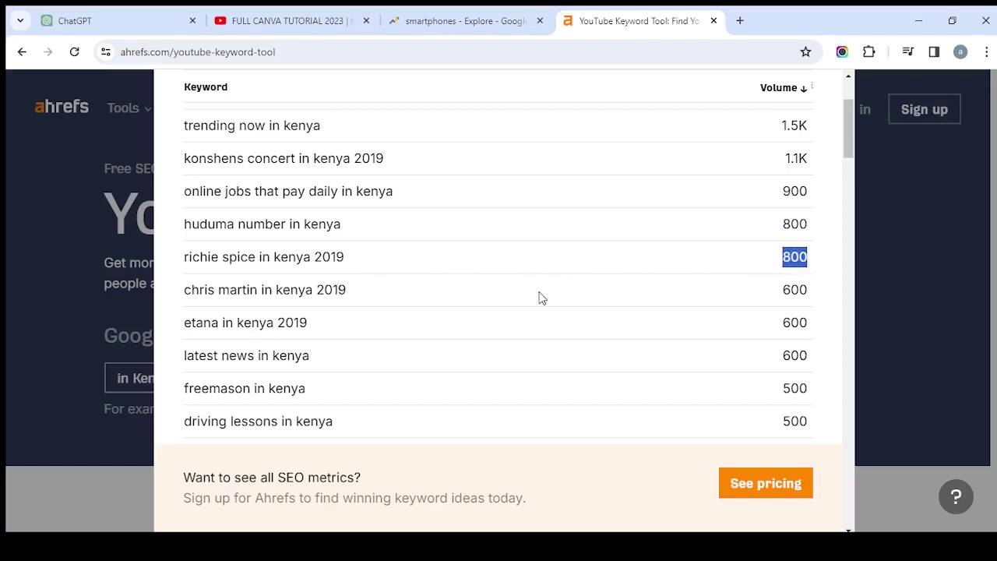
# Find the keyword "latest news in kenya" in the list, highlight it briefly and clear the selection.
pyautogui.scroll(-1, 701, 261)
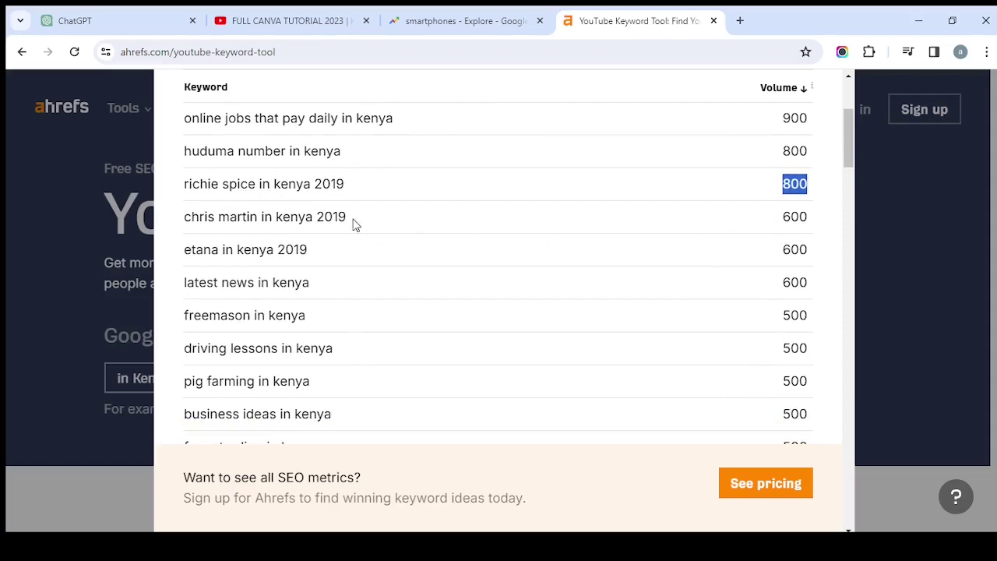
pyautogui.scroll(-2, 432, 291)
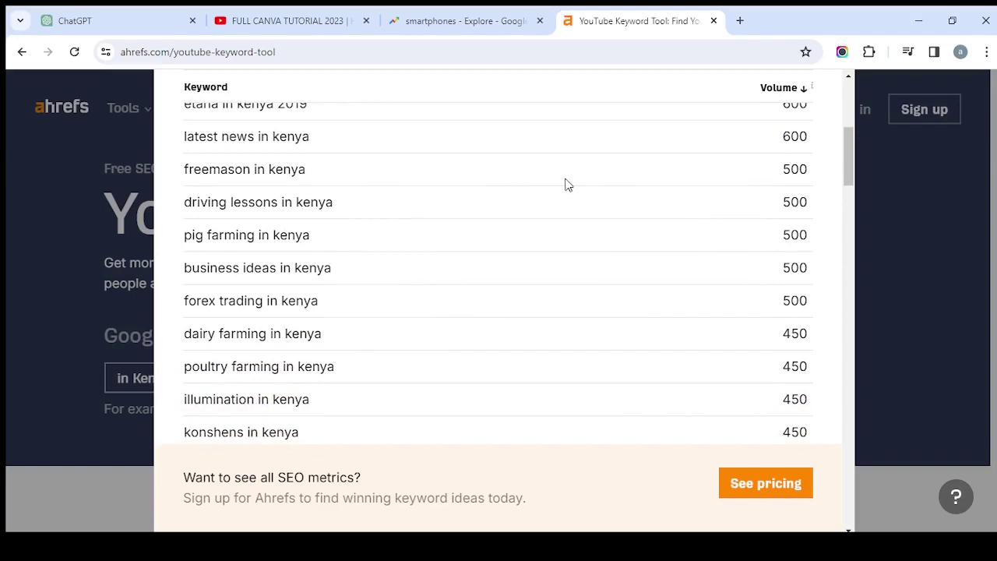
pyautogui.moveTo(310, 144); pyautogui.dragTo(181, 138)
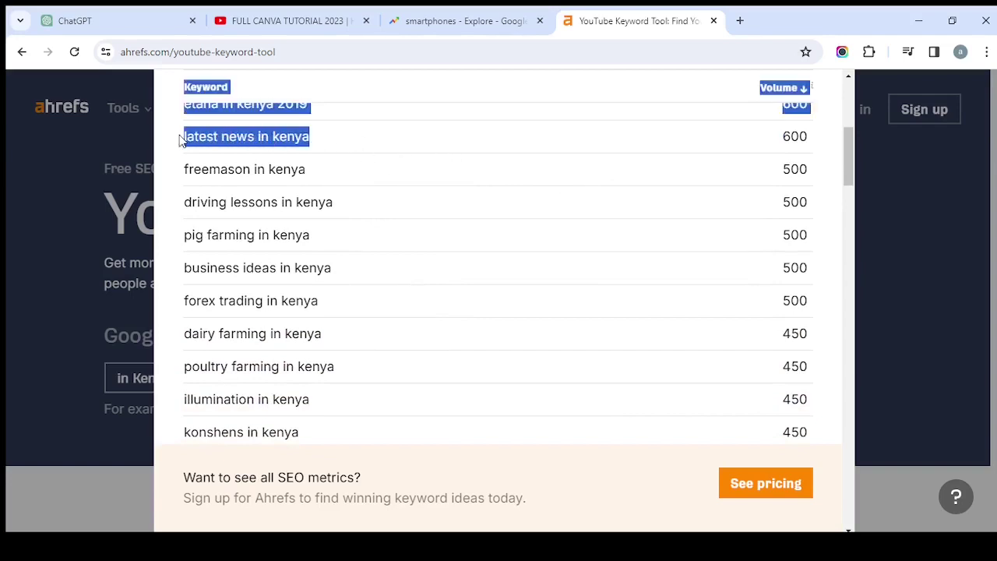
pyautogui.click(211, 160)
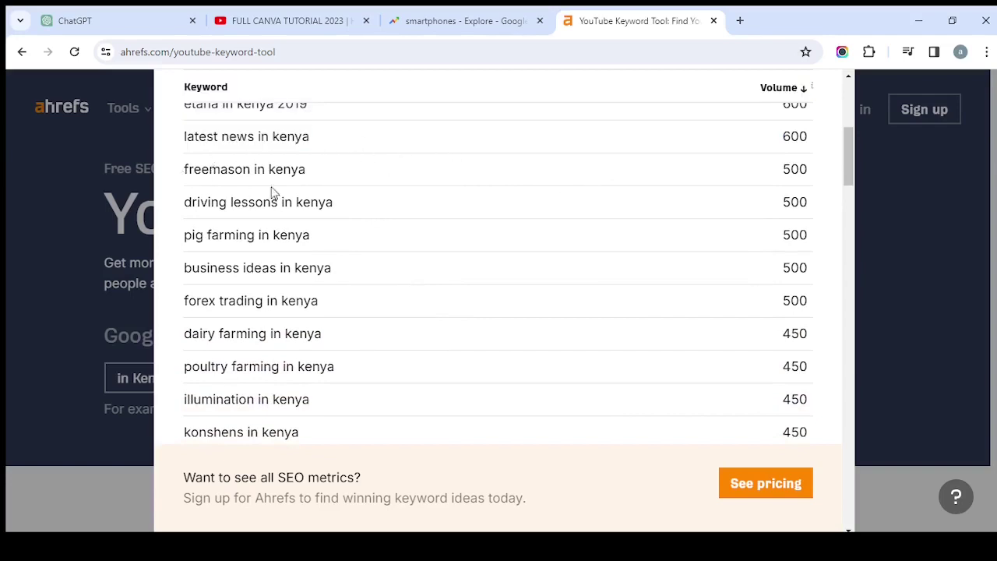
# Examine the lower-volume keyword ideas further down the list, including the farming, news and online-income topics.
pyautogui.scroll(-1, 429, 254)
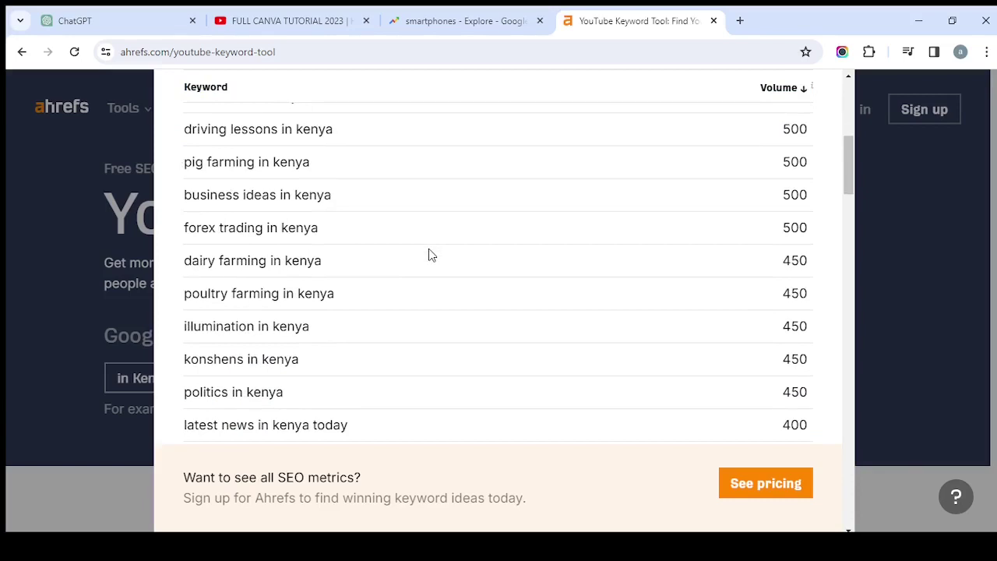
pyautogui.scroll(-4, 429, 254)
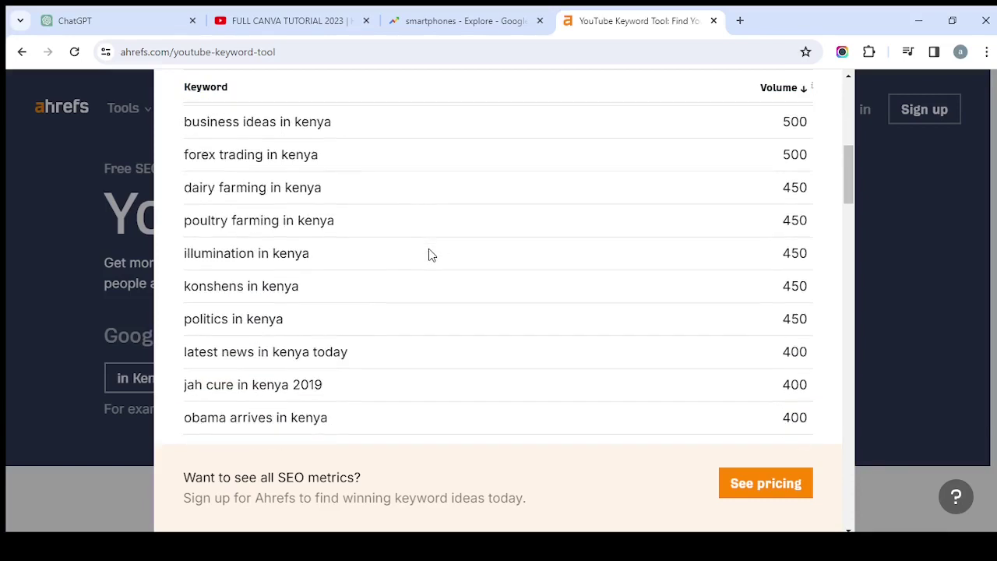
pyautogui.scroll(-1, 429, 253)
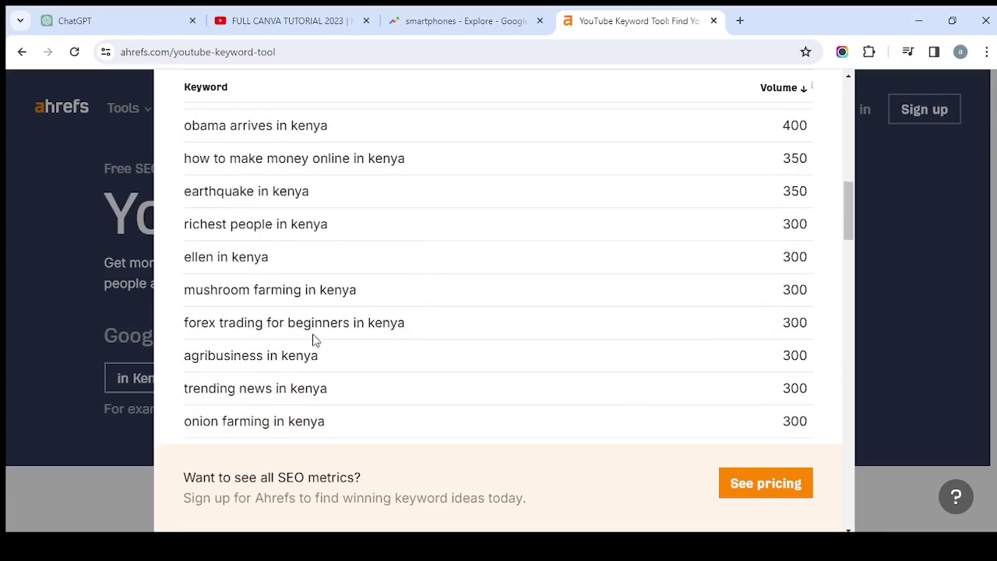
pyautogui.scroll(-2, 314, 340)
pyautogui.scroll(-6, 315, 340)
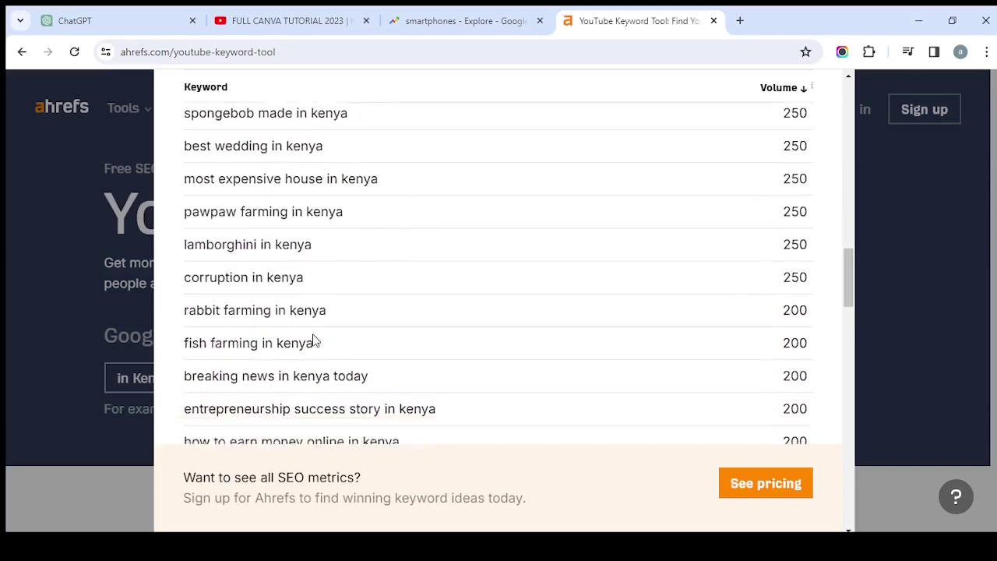
pyautogui.scroll(4, 394, 351)
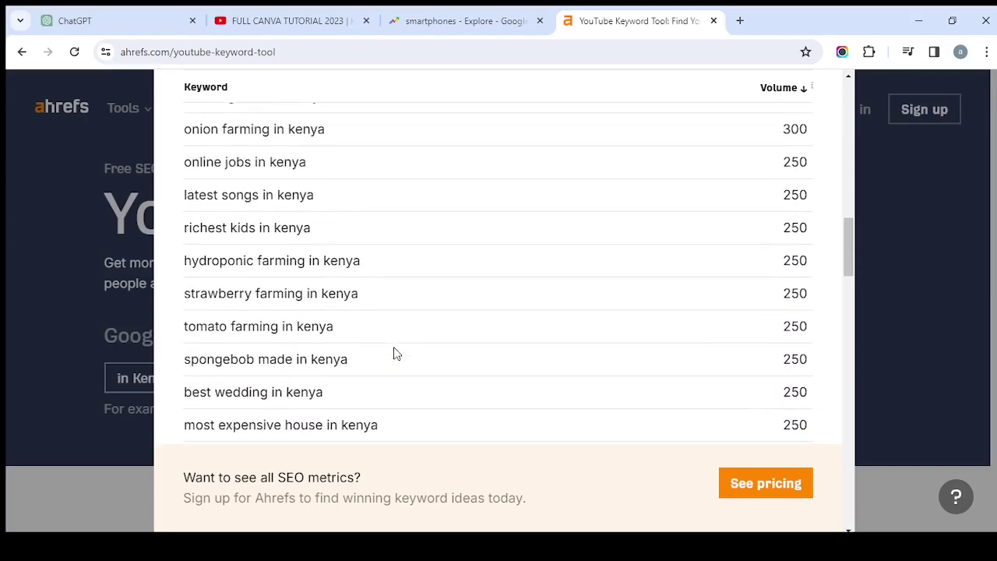
pyautogui.scroll(10, 394, 353)
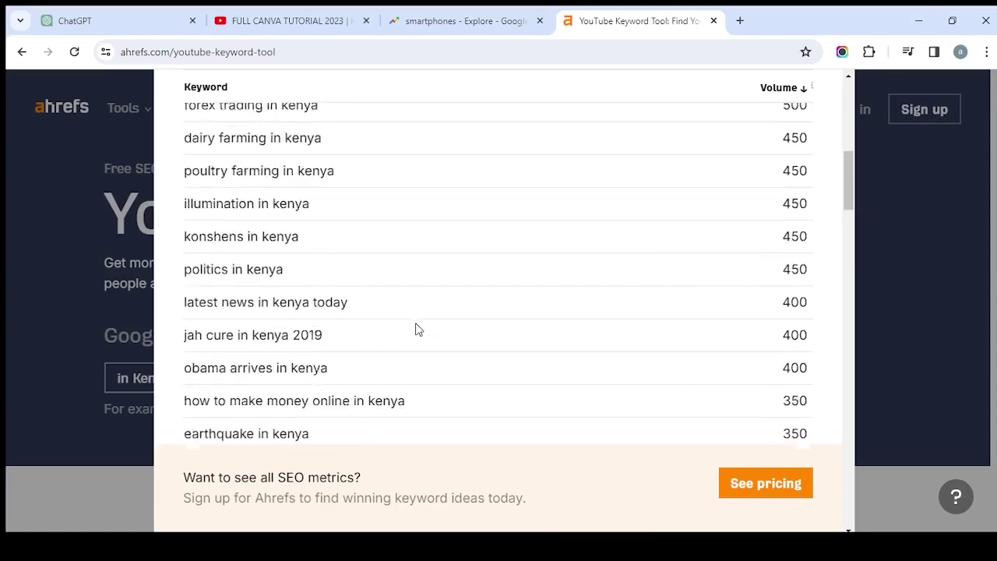
pyautogui.scroll(1, 417, 330)
pyautogui.scroll(-5, 703, 376)
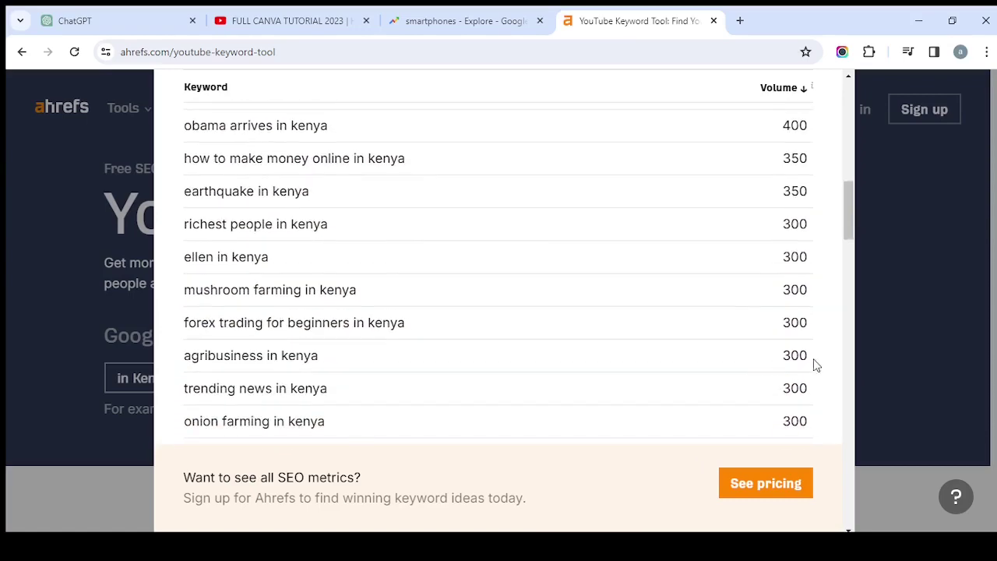
# Highlight the volumes of the top keywords, including "trending now in kenya" and "konshens concert in kenya 2019", and those from "richie spice in kenya 2019" downward.
pyautogui.moveTo(801, 355); pyautogui.dragTo(650, 303)
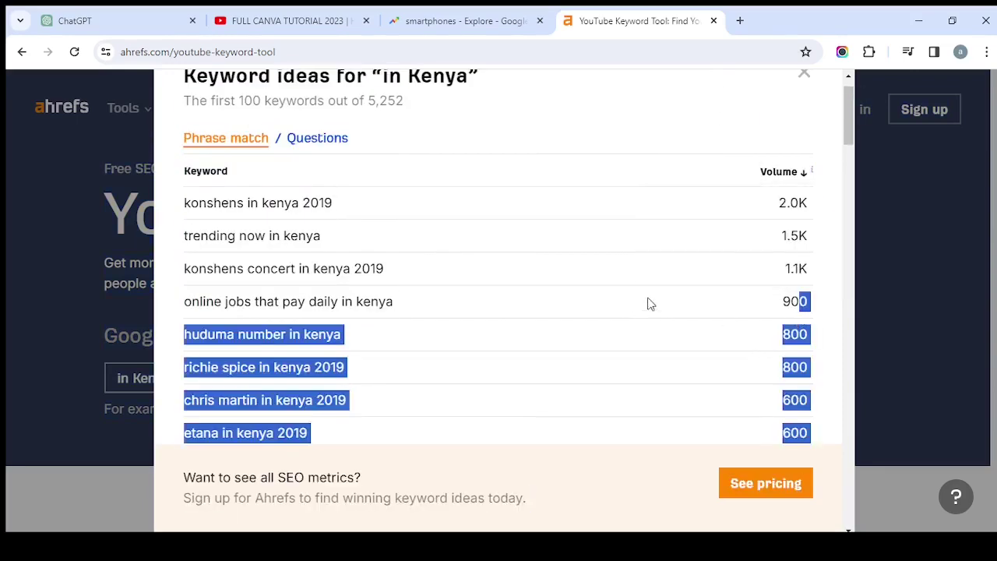
pyautogui.click(824, 214)
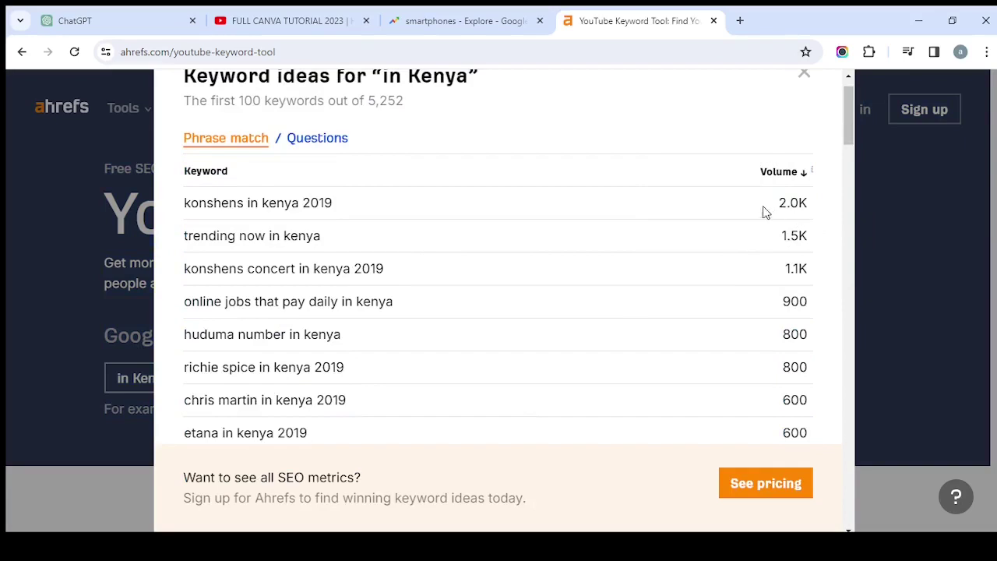
pyautogui.moveTo(786, 202); pyautogui.dragTo(825, 211)
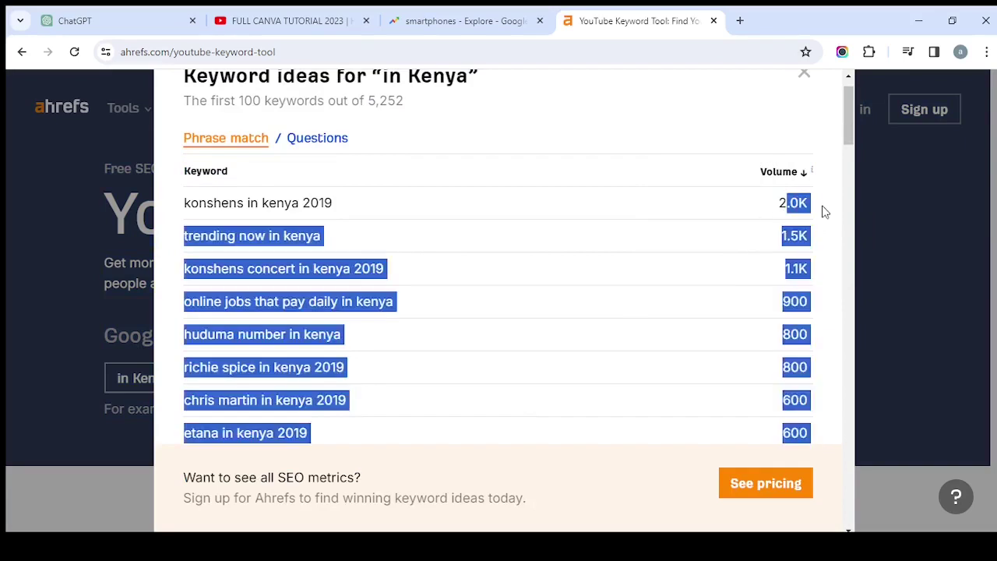
pyautogui.click(783, 233)
pyautogui.moveTo(781, 236); pyautogui.dragTo(812, 243)
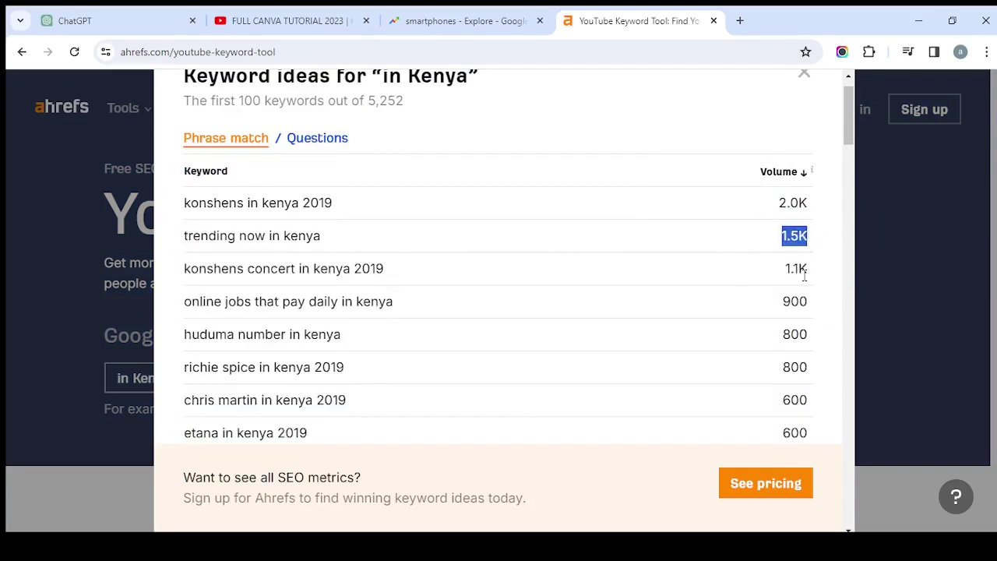
pyautogui.moveTo(783, 274); pyautogui.dragTo(810, 277)
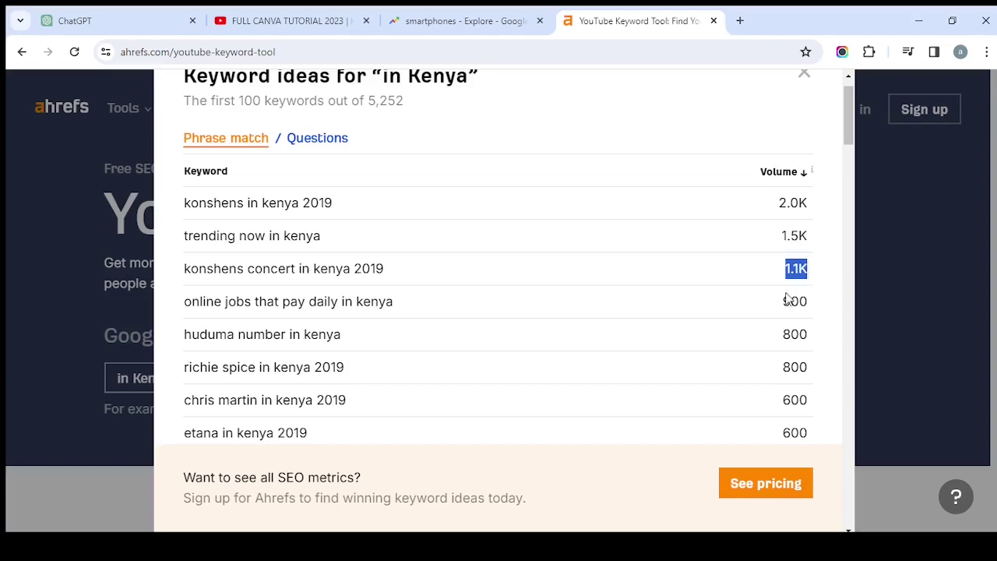
pyautogui.scroll(-1, 792, 298)
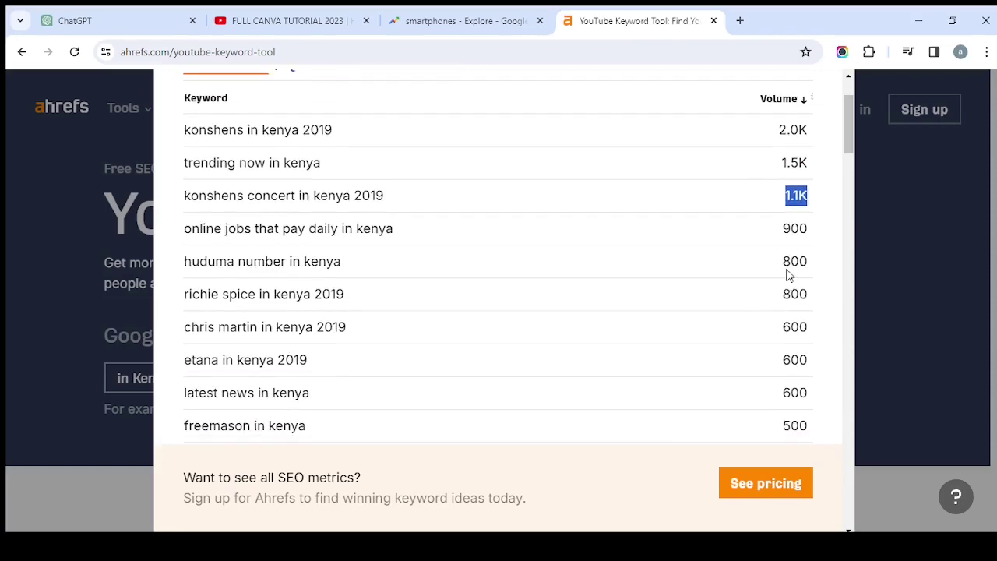
pyautogui.moveTo(779, 294); pyautogui.dragTo(806, 423)
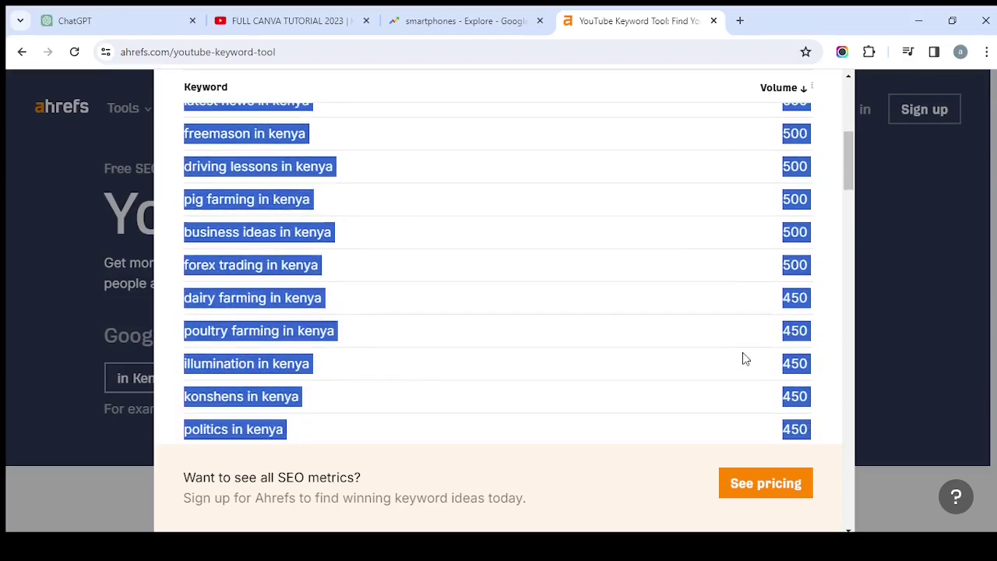
pyautogui.scroll(10, 728, 357)
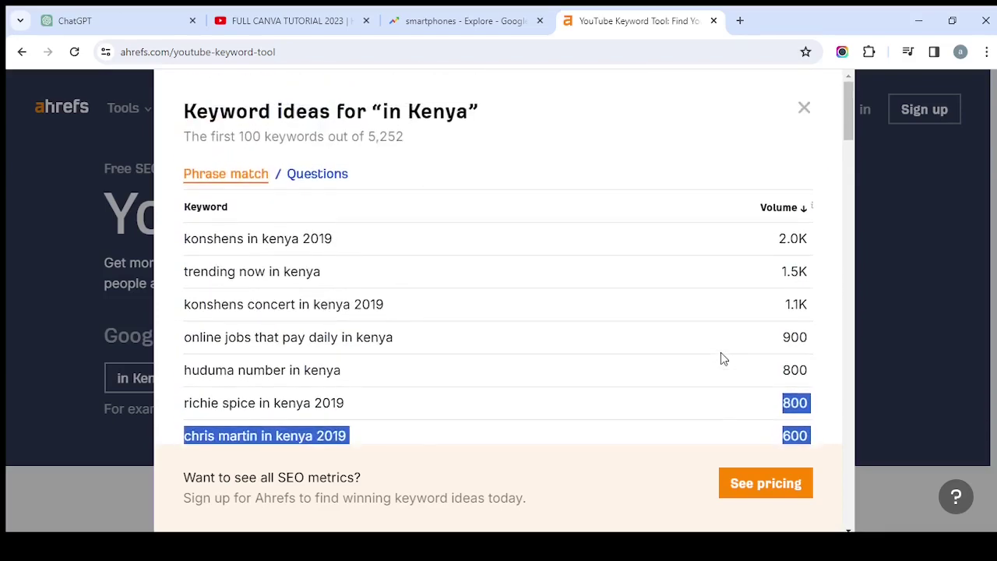